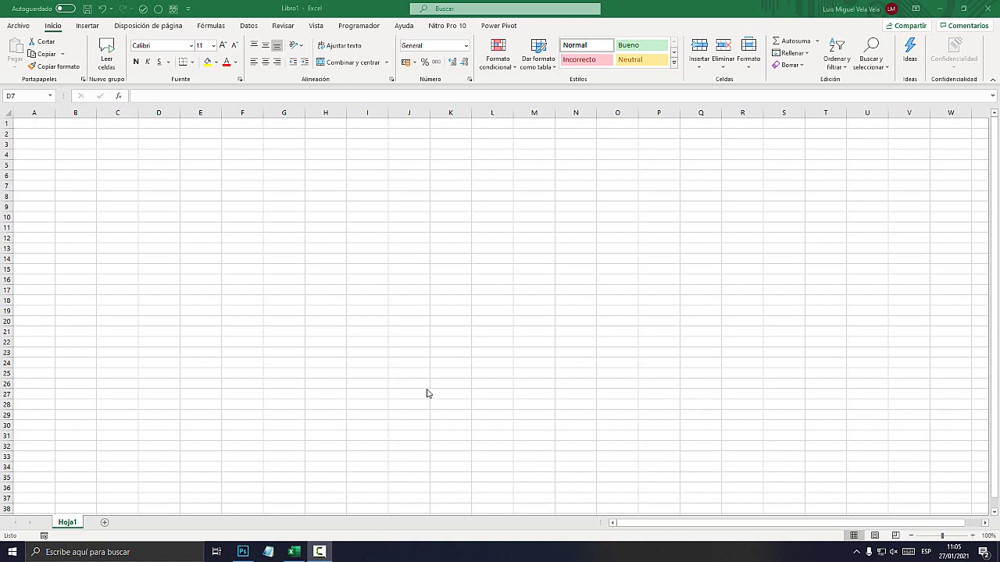
Step: Focus the blank Hoja1 worksheet and switch the ribbon to the Fórmulas tab
left_click(285, 236)
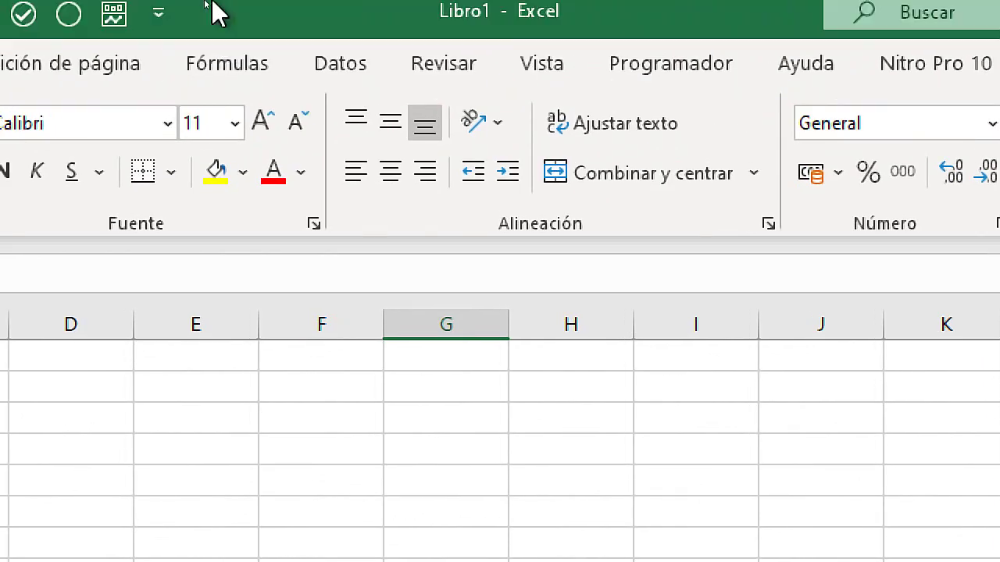
left_click(249, 72)
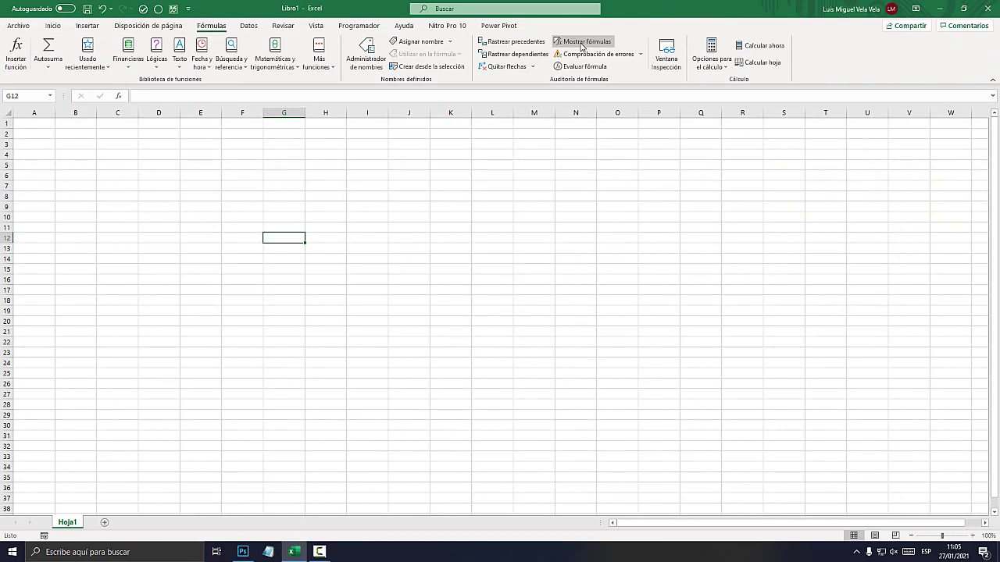
Step: Turn on Mostrar fórmulas and enter =2*10 in cell D5
left_click(581, 47)
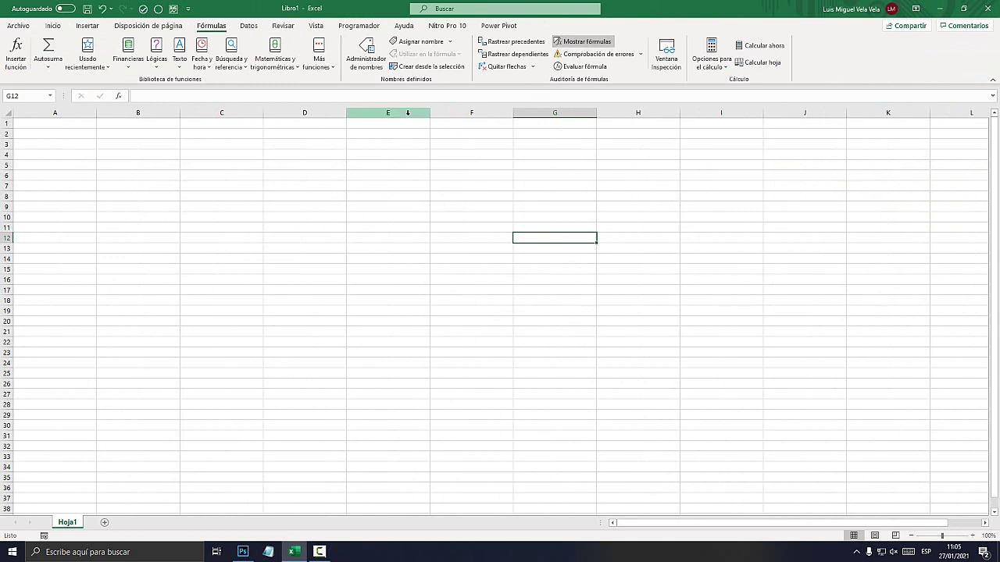
left_click(302, 162)
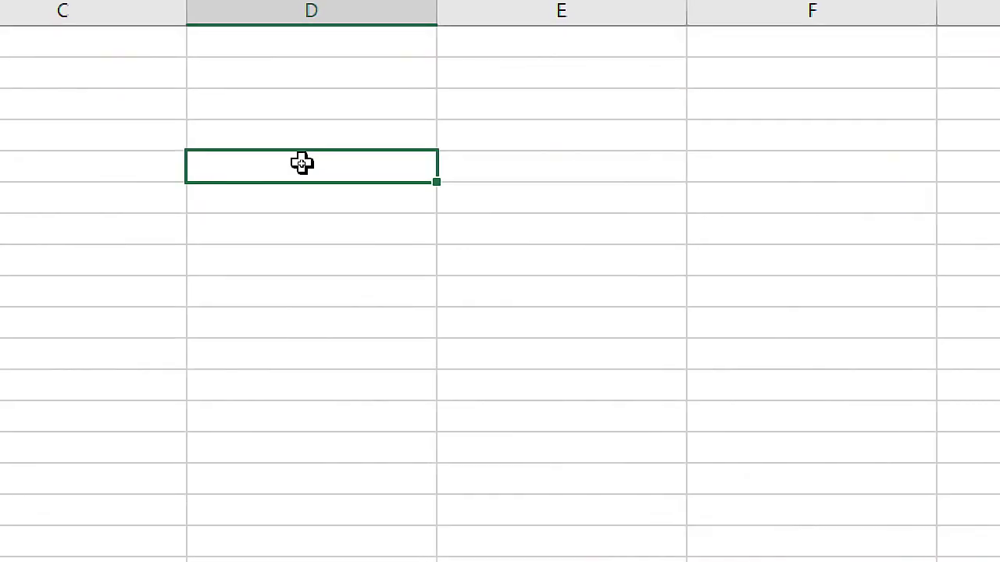
double_click(303, 162)
type("=")
type("2*10")
key("Return")
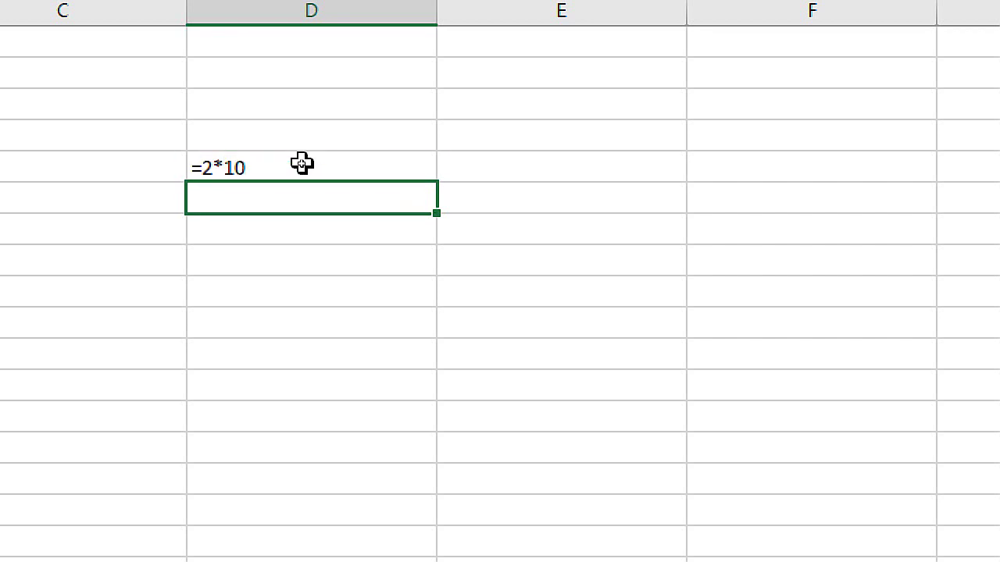
Step: Reselect D5 to confirm it shows =2*10 as written, then select C5
left_click(274, 281)
left_click(249, 167)
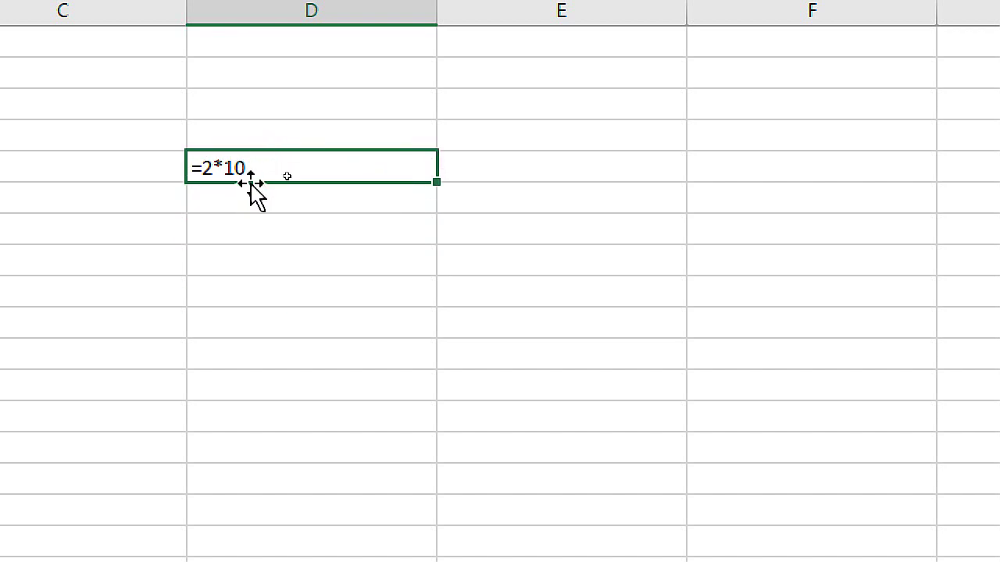
key("Return")
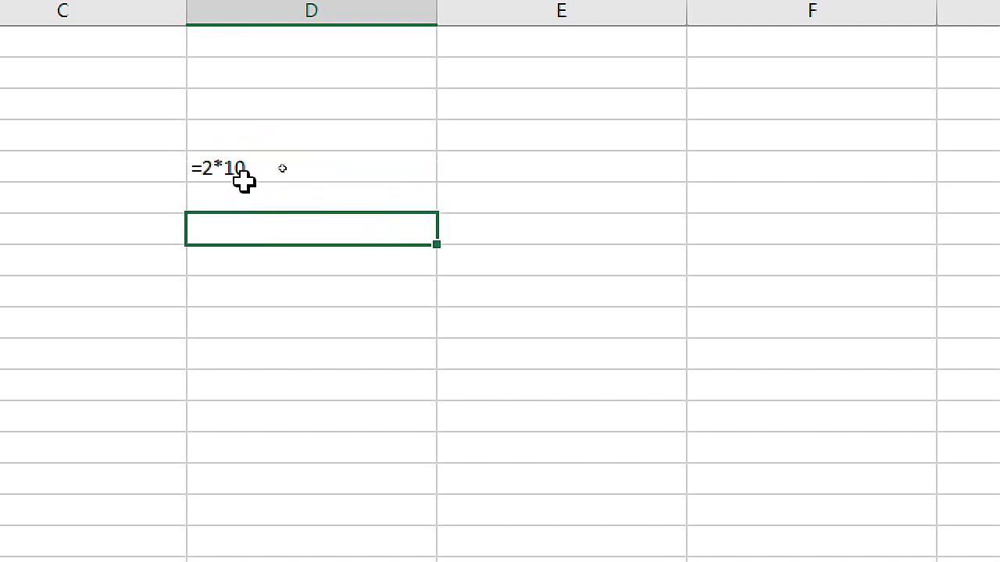
left_click(292, 165)
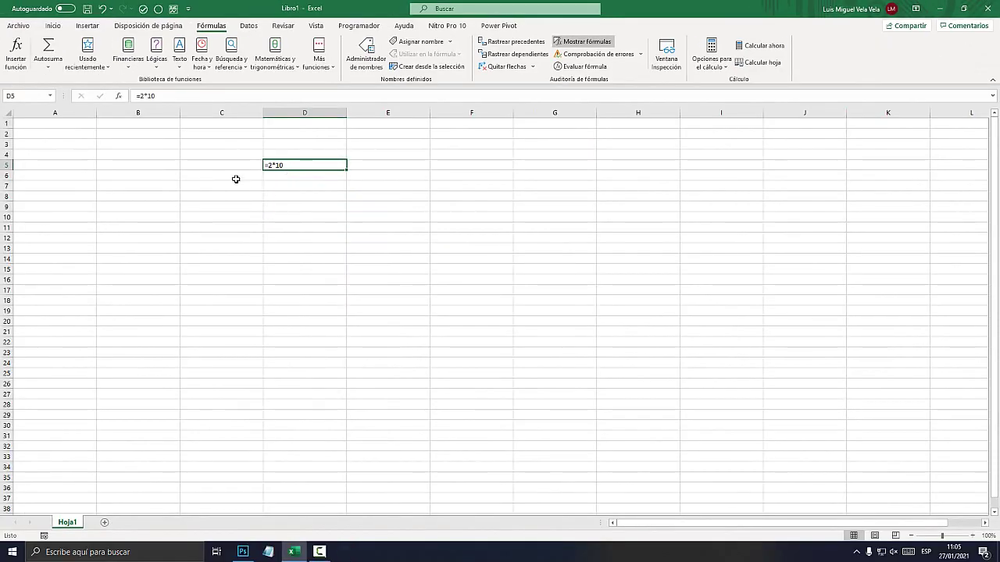
left_click(228, 176)
left_click(224, 167)
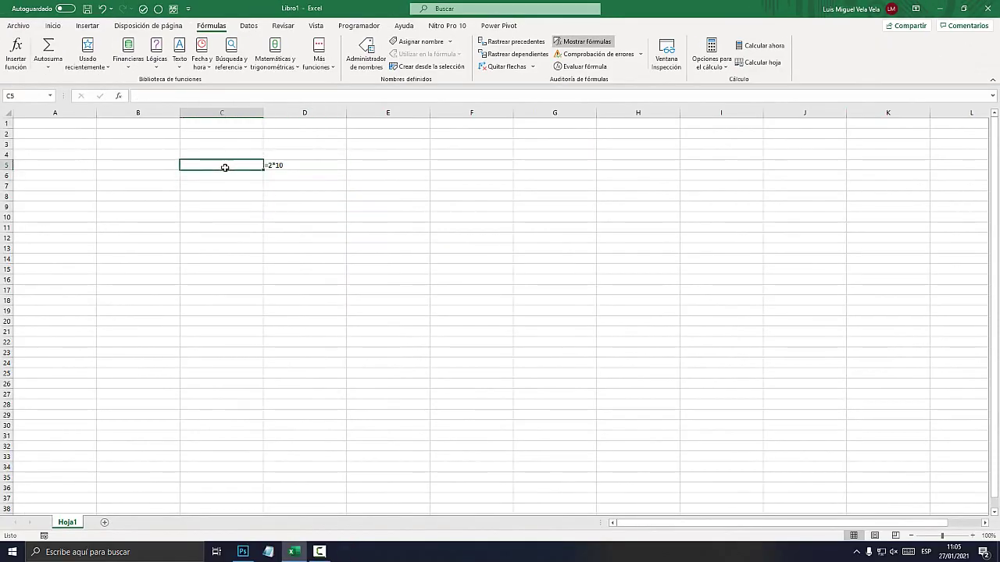
Step: Enter 10, 20 and 30 into C5:C7
type("10")
key("Return")
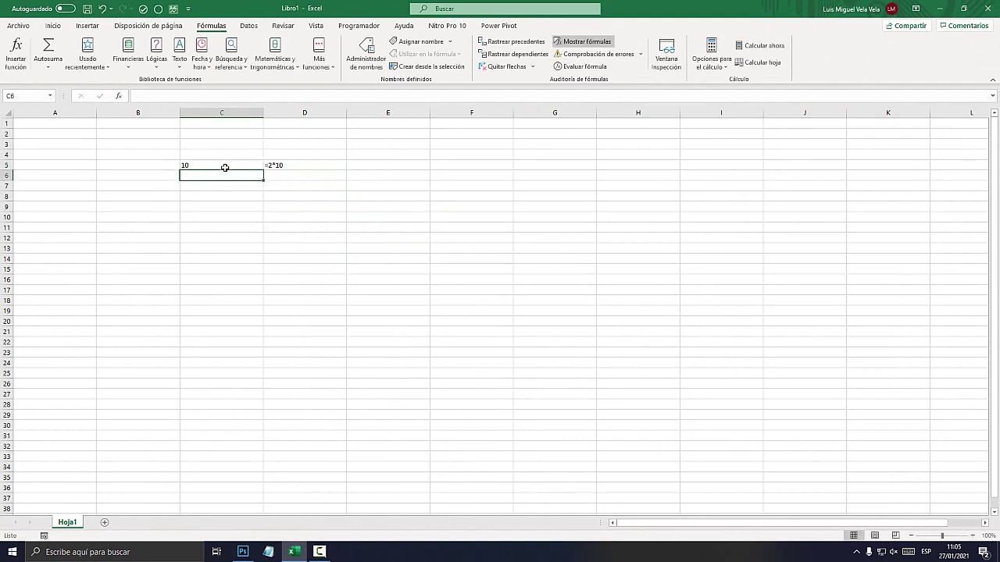
type("20")
key("Return")
type("30")
key("Return")
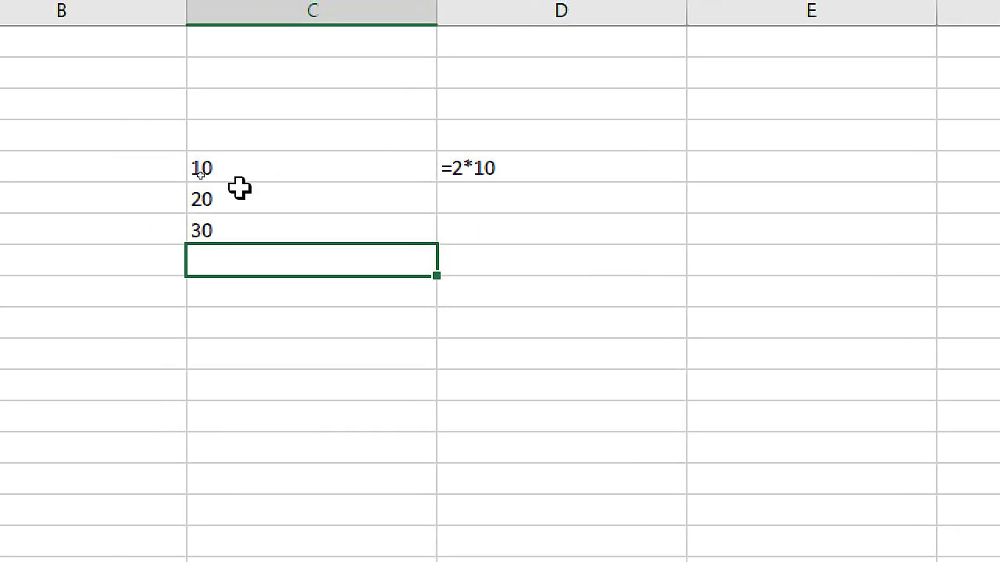
Step: Total C5:C7 in C8 with =SUMA(C5:C7)
type("=suma")
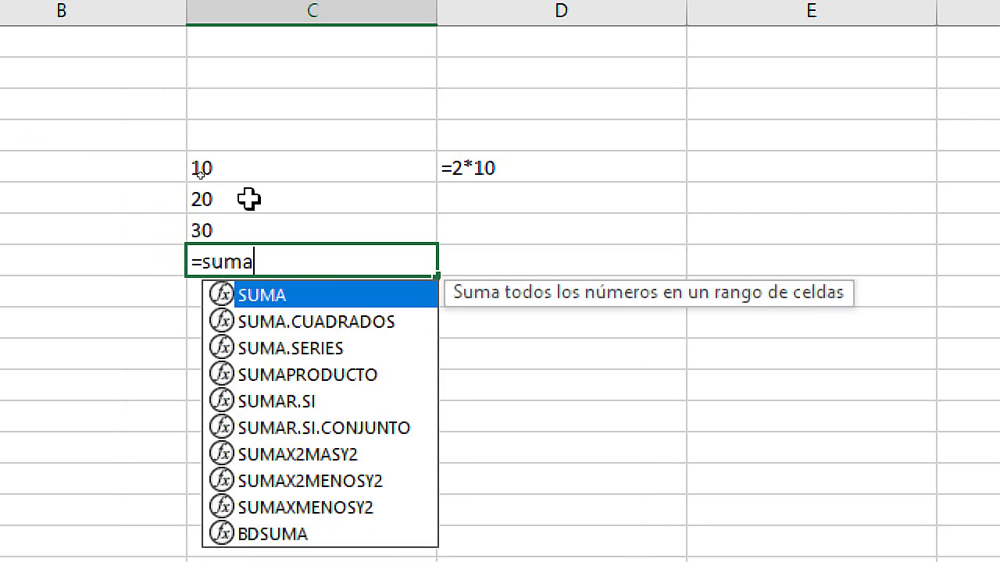
key("Tab")
left_click_drag(228, 223, 219, 165)
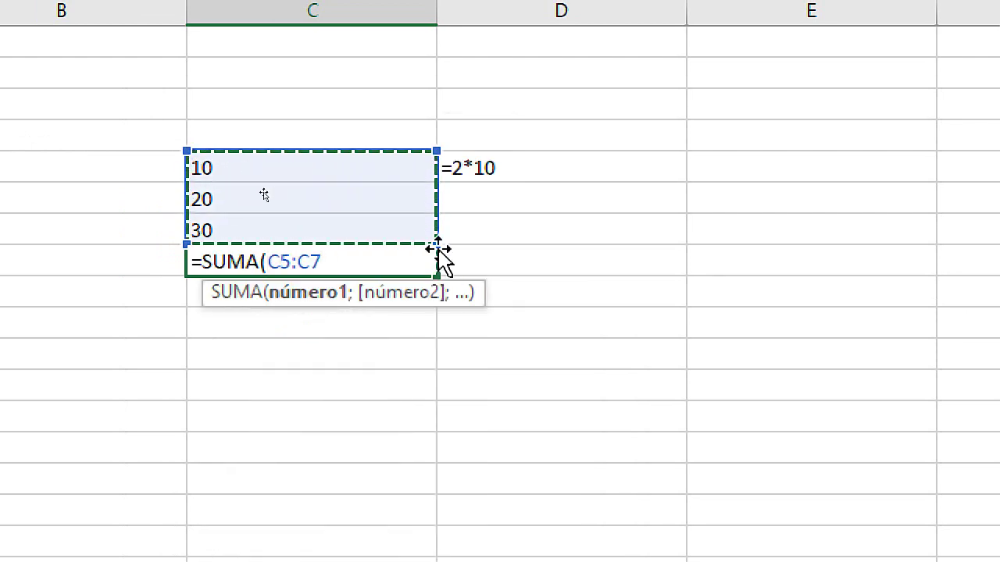
type(")")
key("Return")
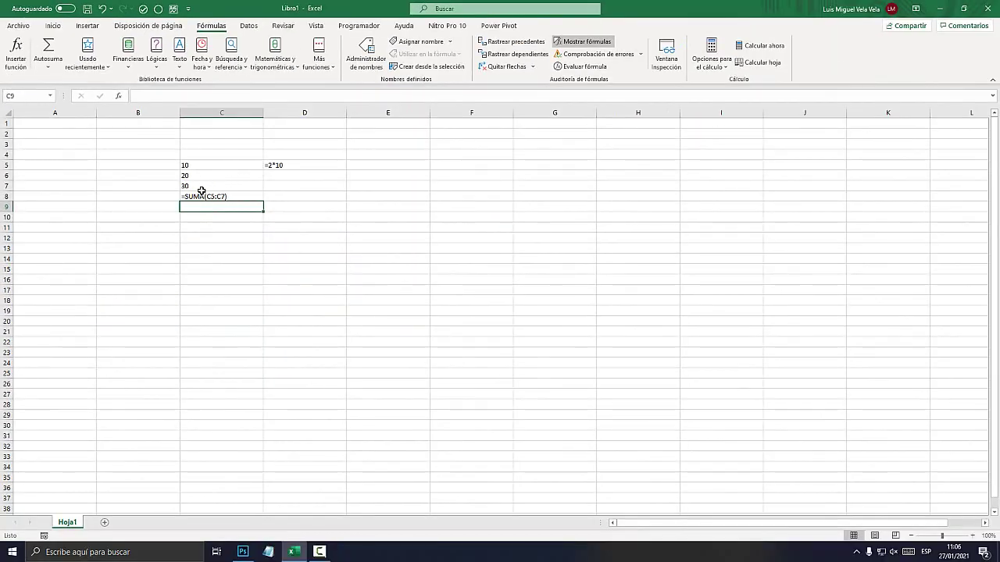
Step: Check the =SUMA(C5:C7) total in C8, then reselect D5 holding =2*10
left_click(221, 197)
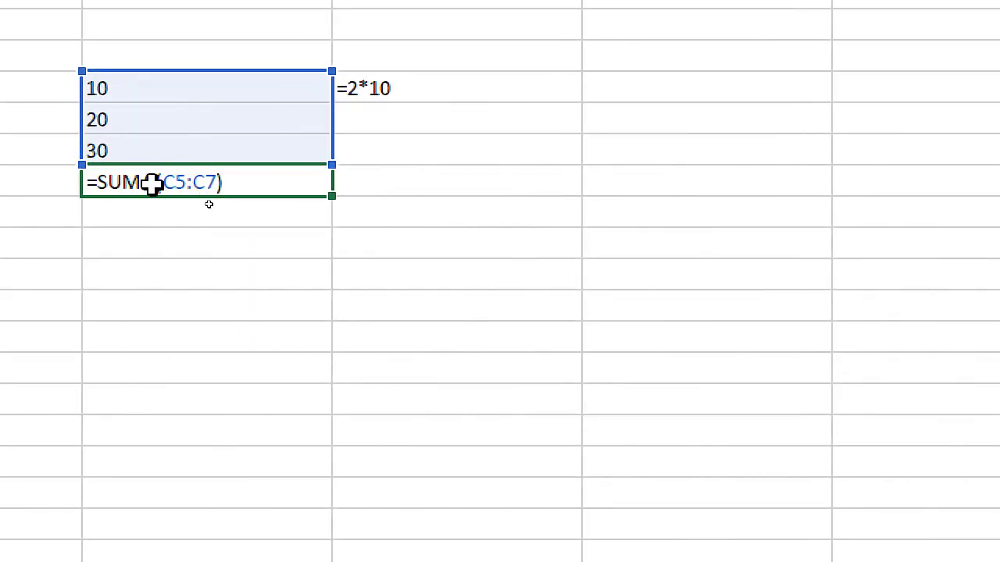
left_click(199, 246)
left_click(193, 275)
left_click(190, 309)
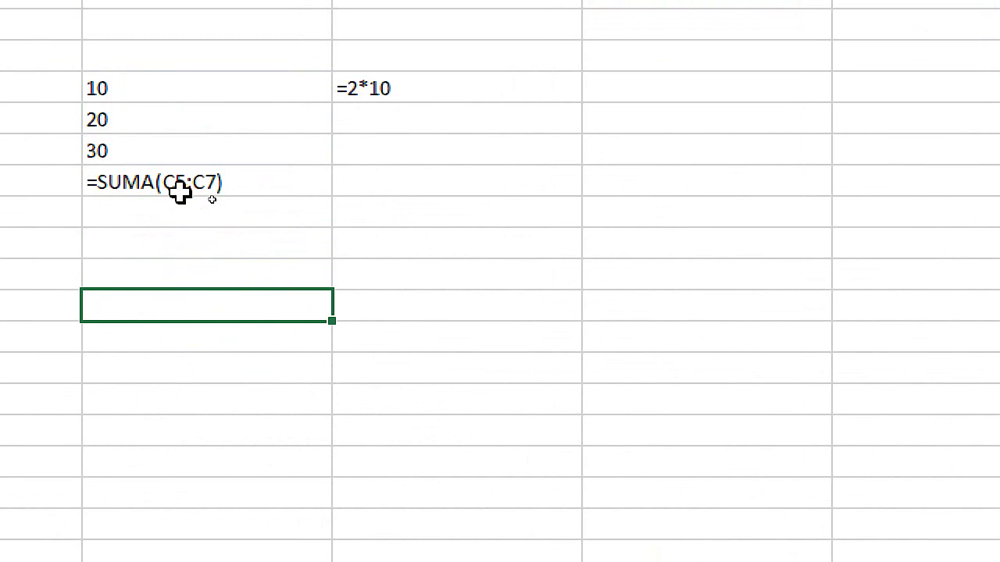
left_click(184, 187)
left_click(390, 89)
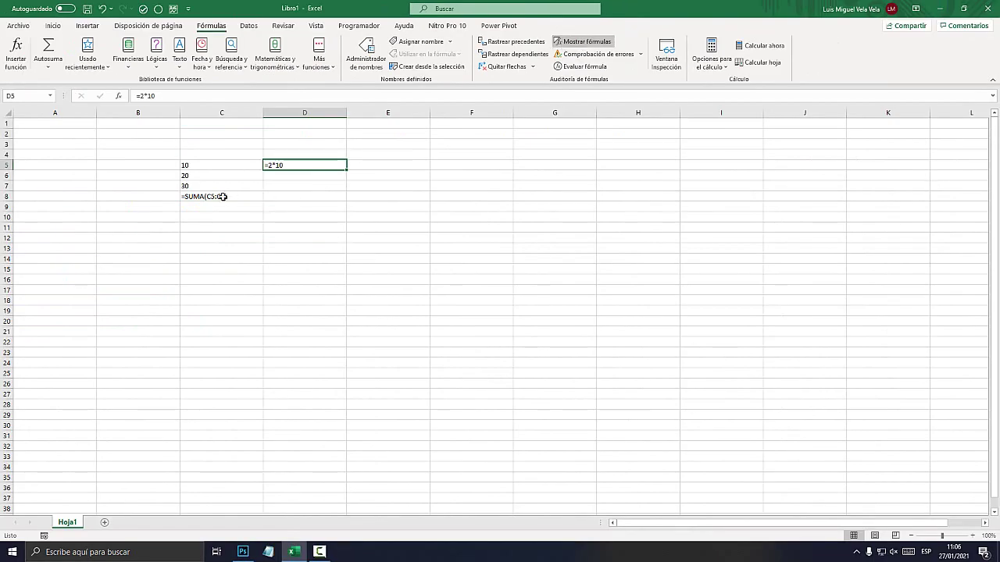
left_click(224, 200)
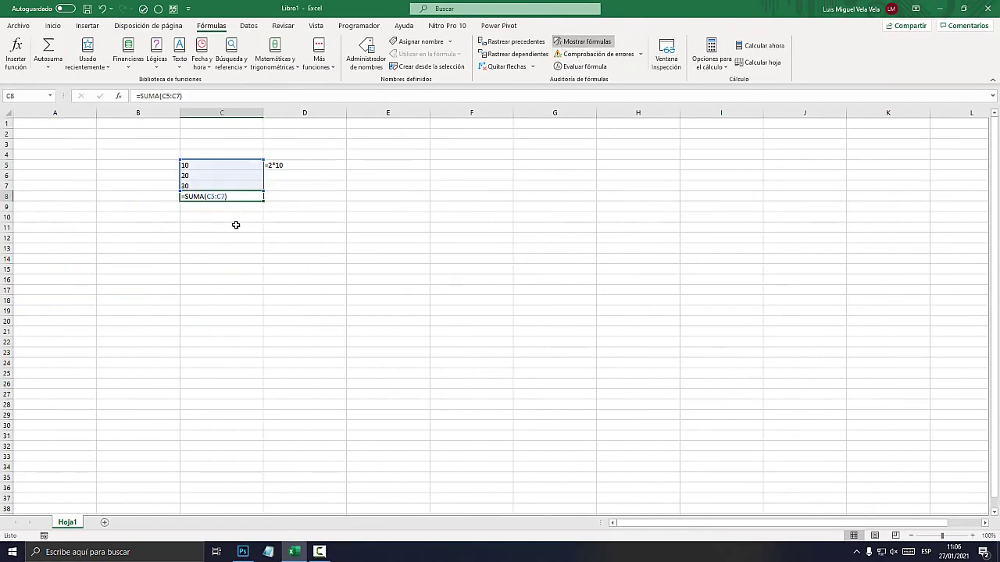
left_click(243, 228)
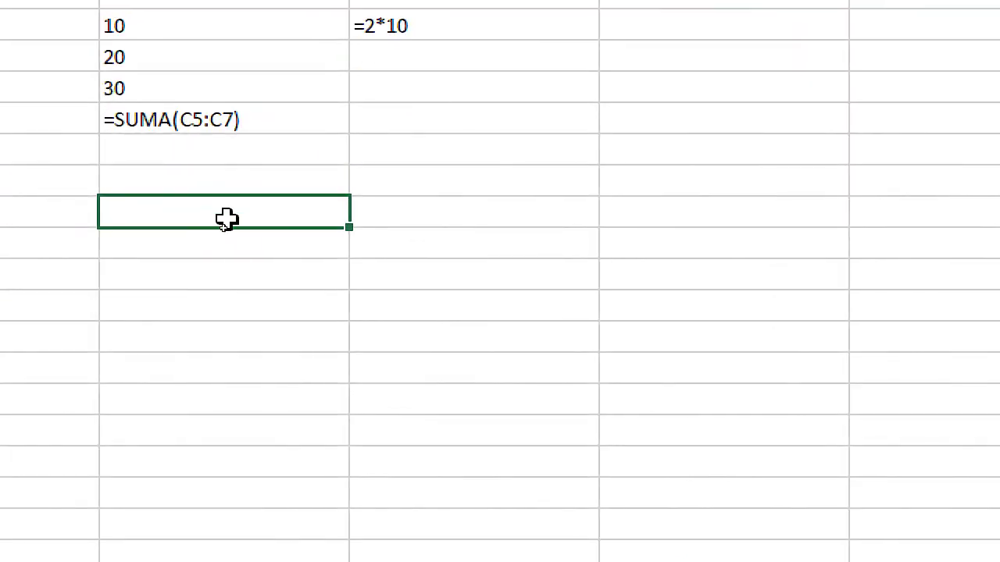
double_click(224, 227)
double_click(220, 274)
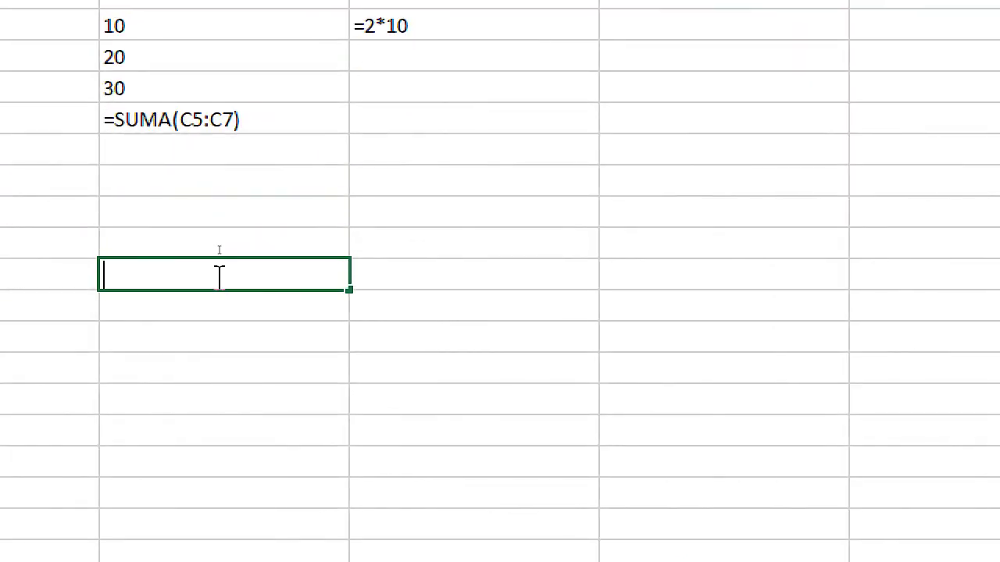
left_click(440, 175)
double_click(209, 125)
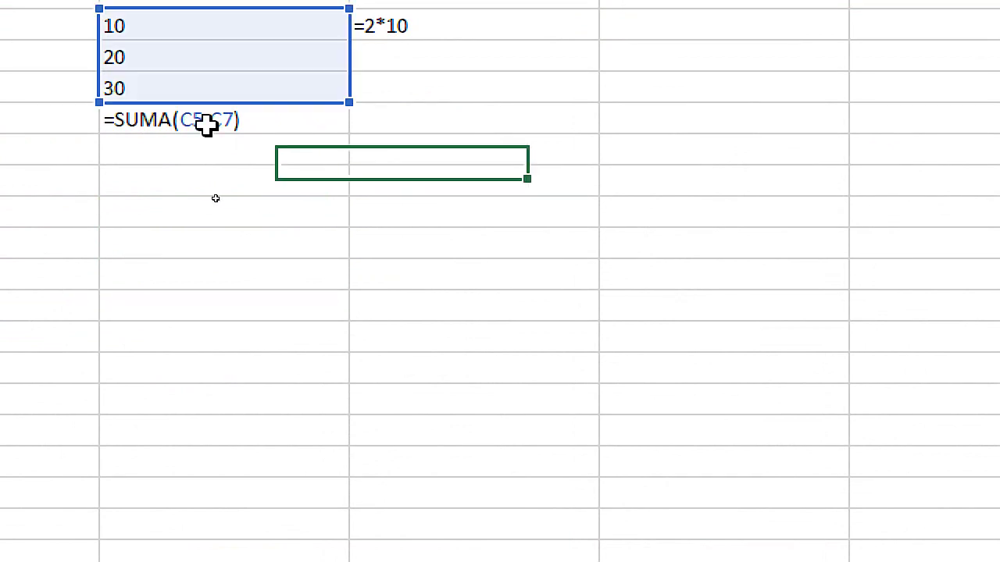
left_click(236, 179)
double_click(403, 211)
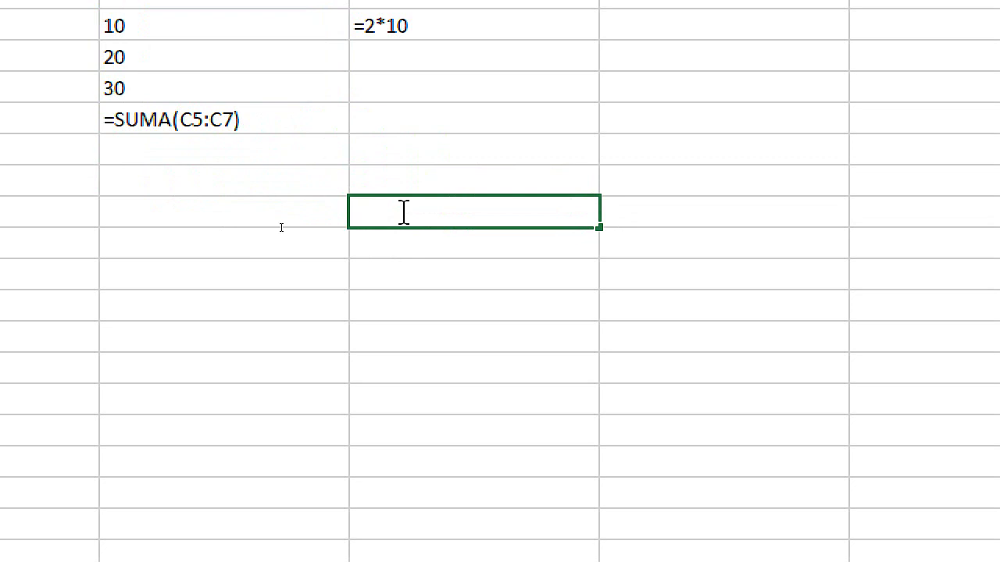
left_click(286, 214)
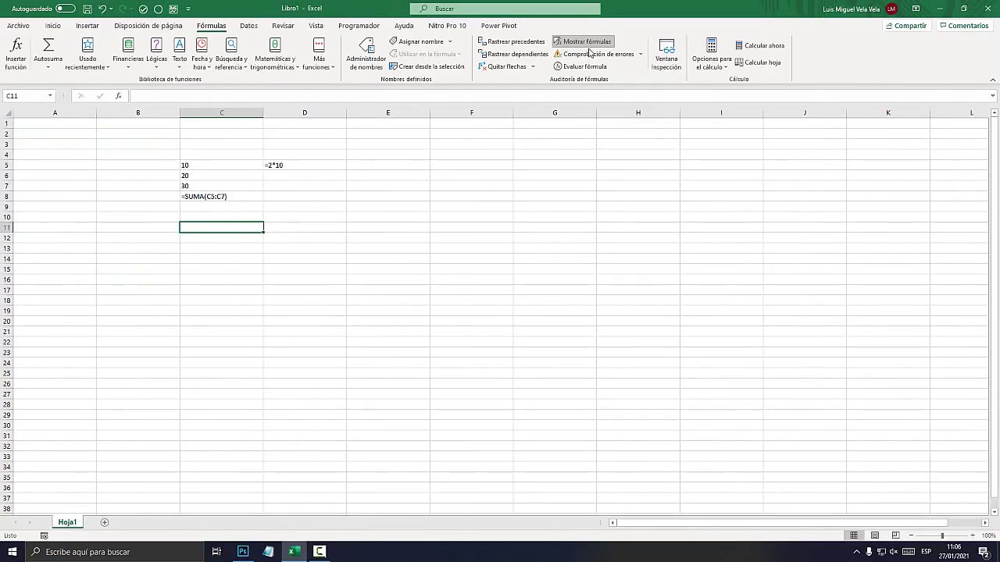
left_click(239, 260)
left_click(239, 249)
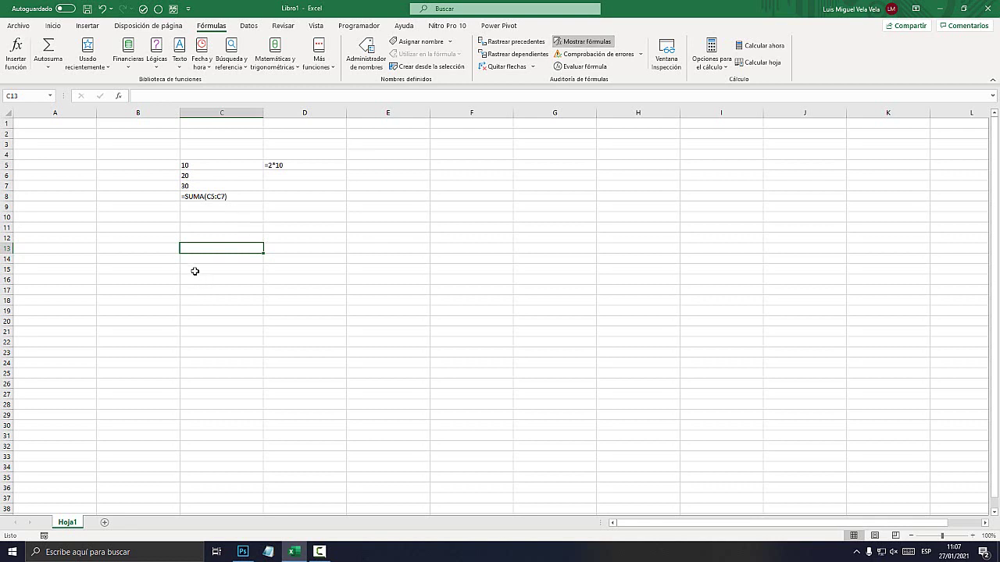
left_click(139, 240)
left_click(376, 242)
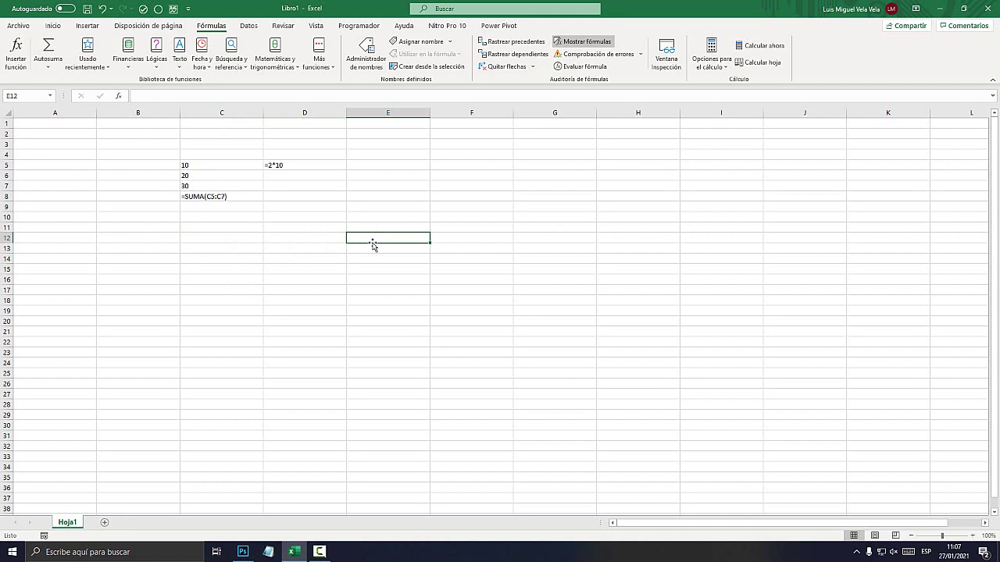
left_click(215, 197)
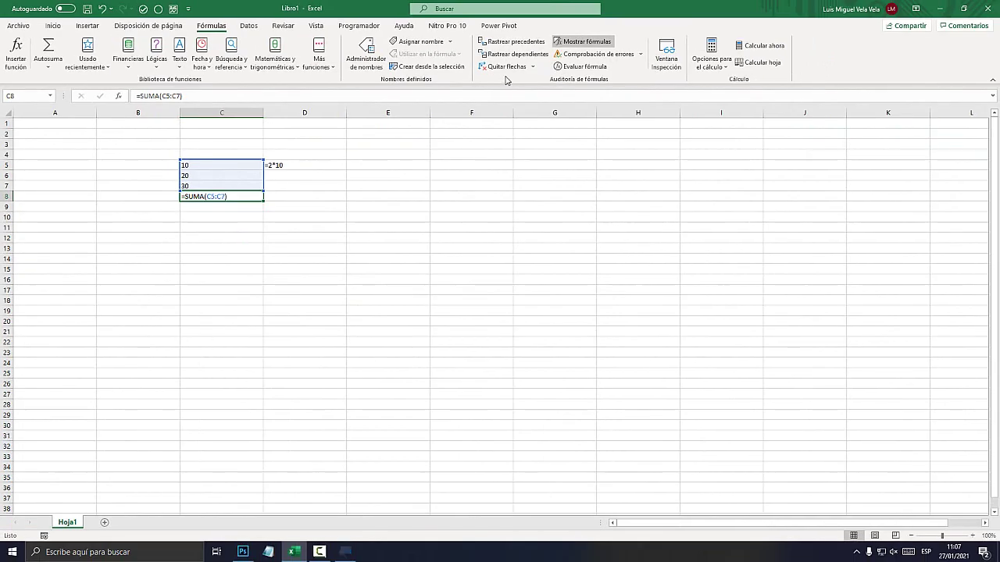
left_click(212, 249)
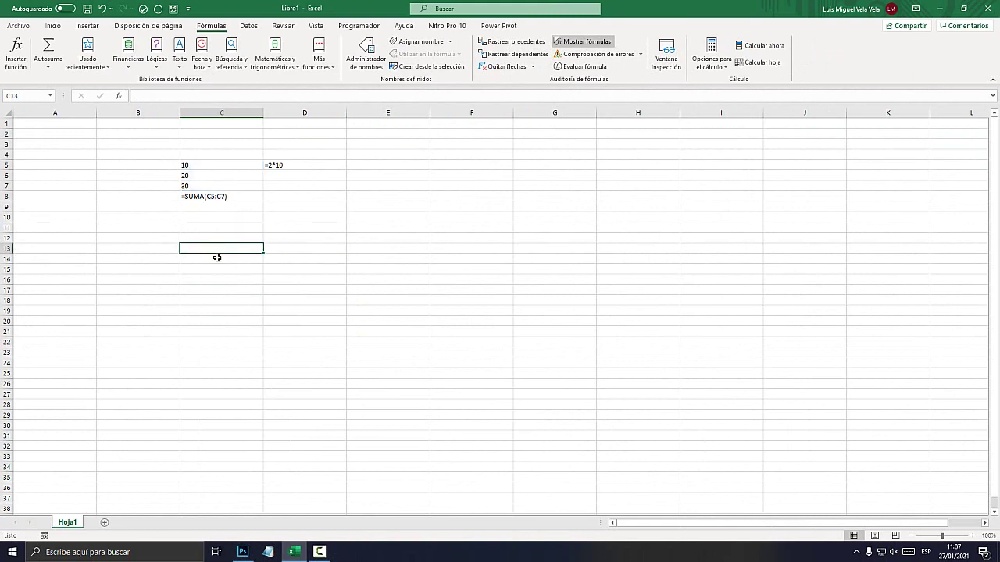
left_click(159, 280)
left_click(158, 309)
left_click(285, 320)
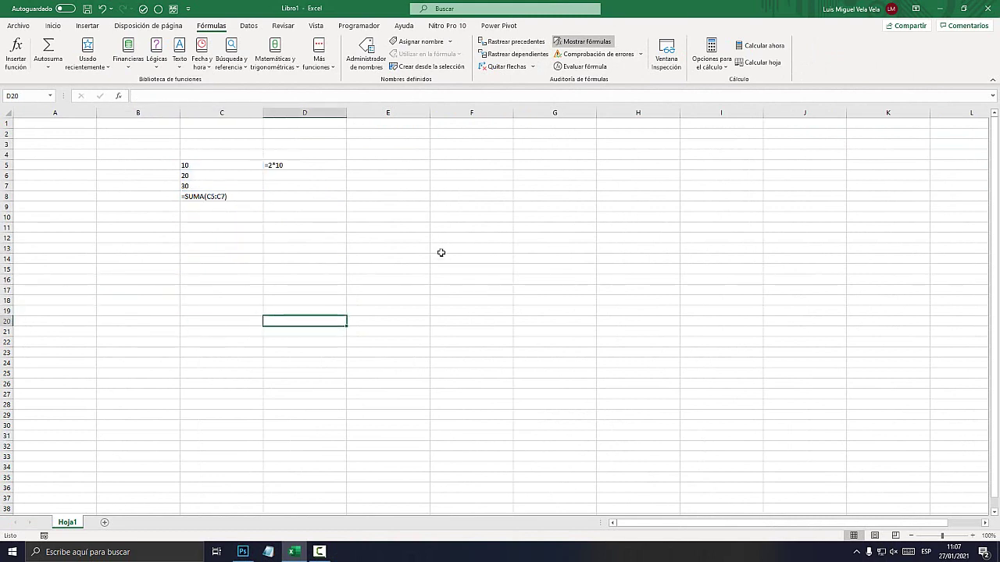
left_click(477, 226)
left_click(601, 208)
left_click(616, 247)
left_click(625, 300)
left_click(319, 331)
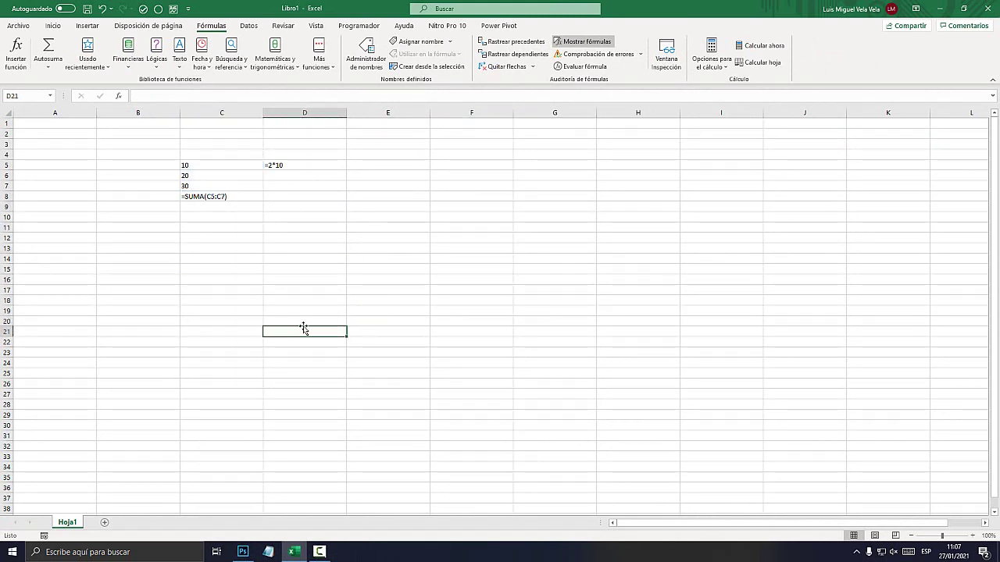
left_click(242, 247)
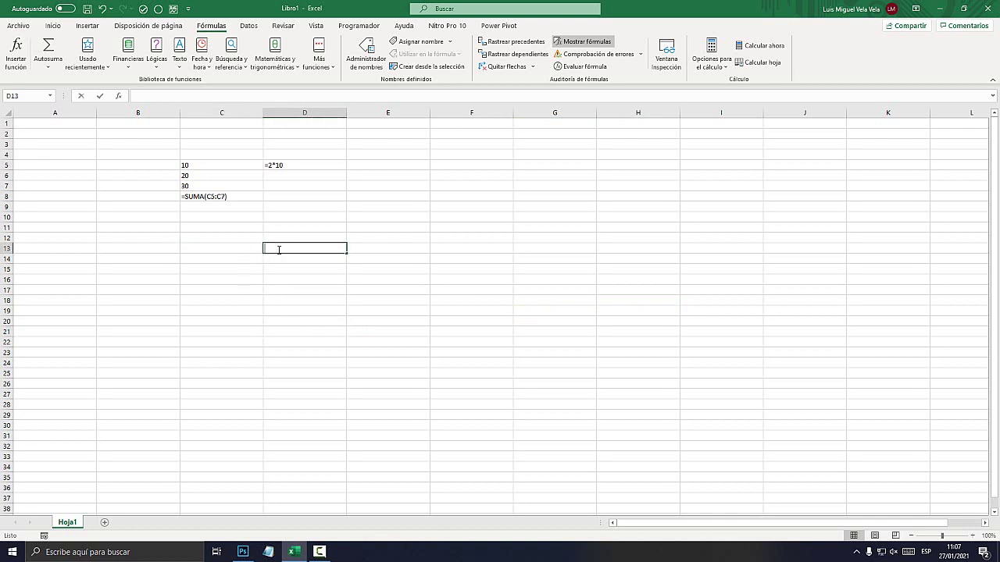
left_click(225, 269)
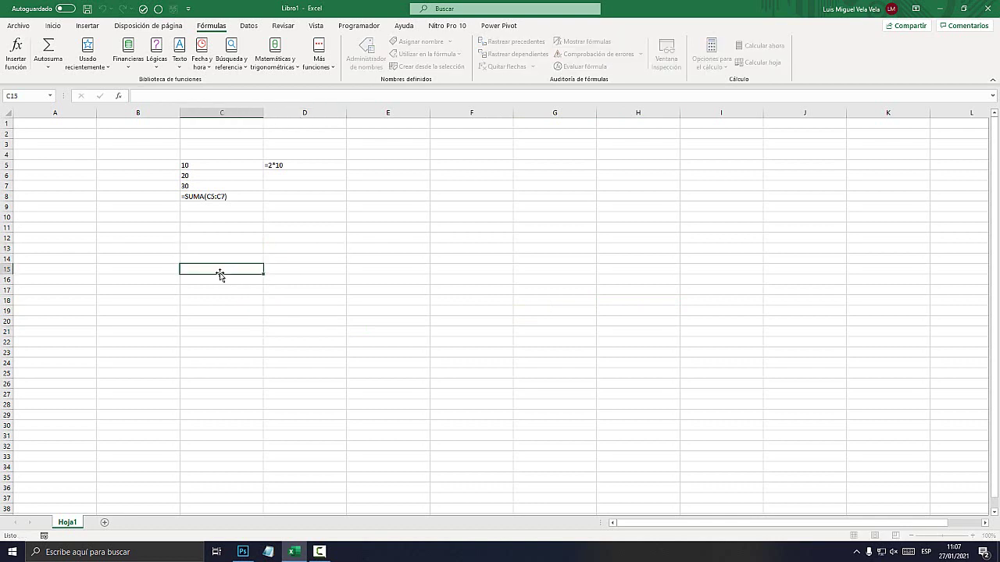
left_click(279, 269)
left_click(362, 269)
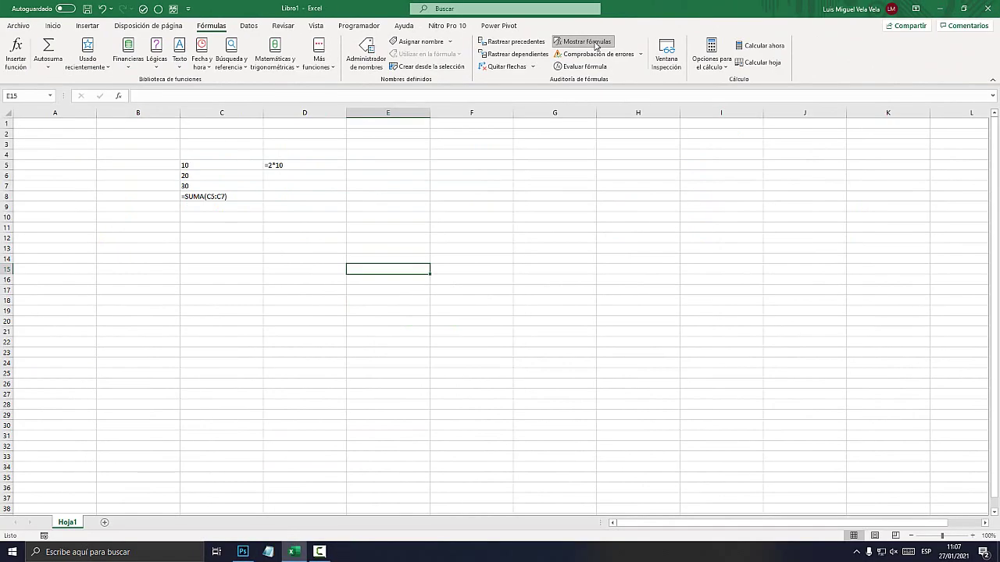
Step: Turn Mostrar fórmulas off and delete the sample numbers and formulas in C5:D9
left_click(595, 43)
left_click_drag(132, 168, 169, 203)
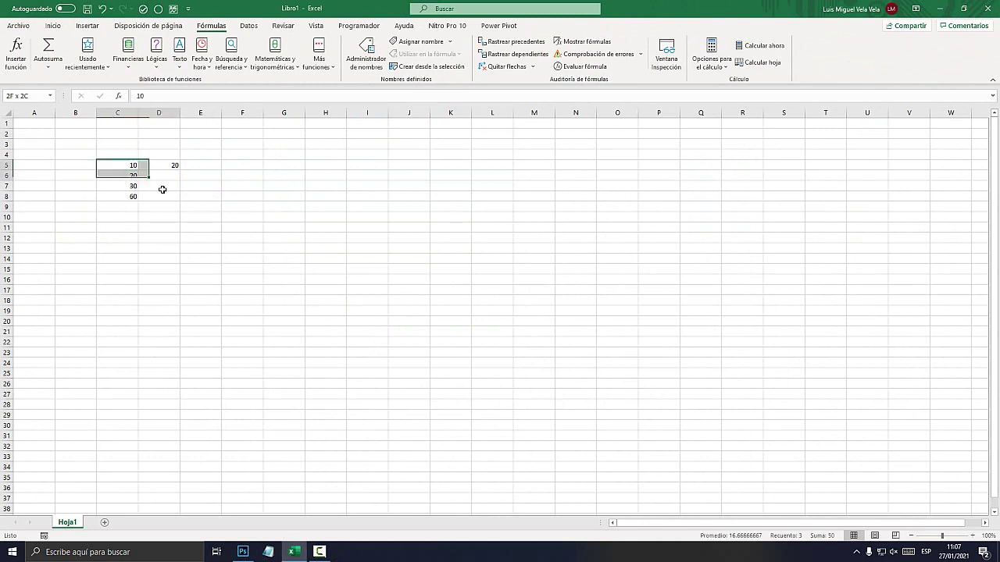
left_click(52, 25)
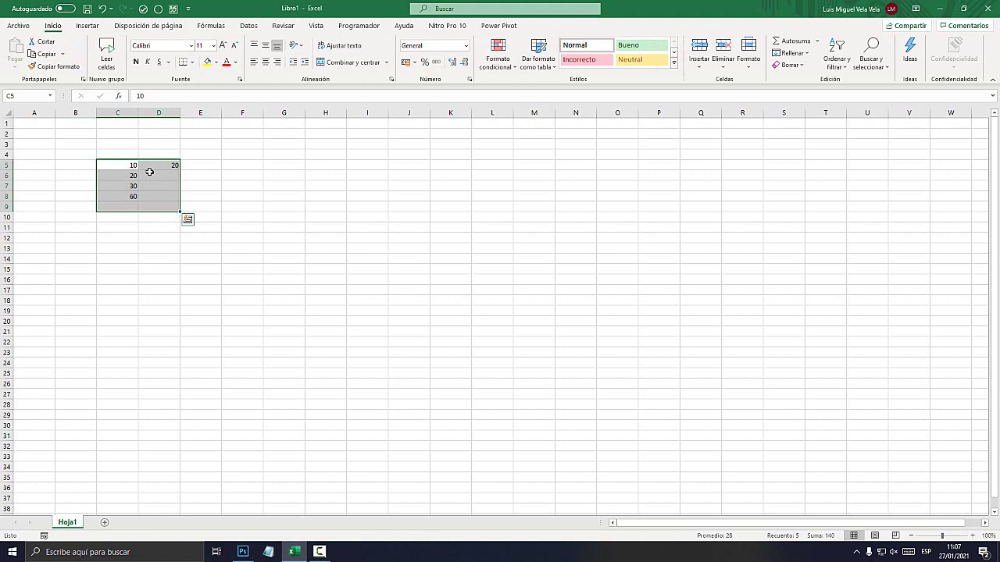
key("Delete")
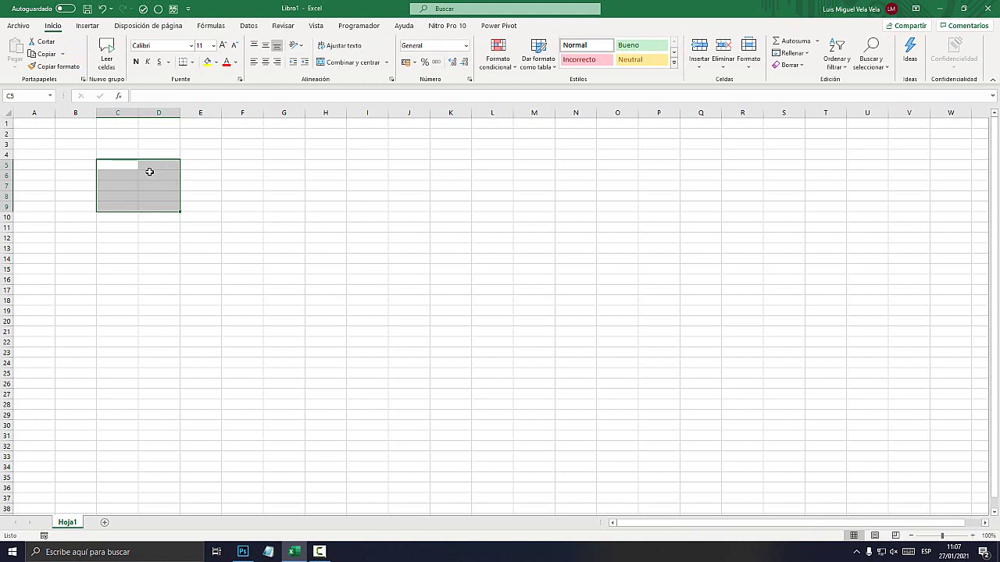
Step: Enter 10, 20, 30, 40 and 50 into E5:E9
left_click(145, 177)
left_click(208, 163)
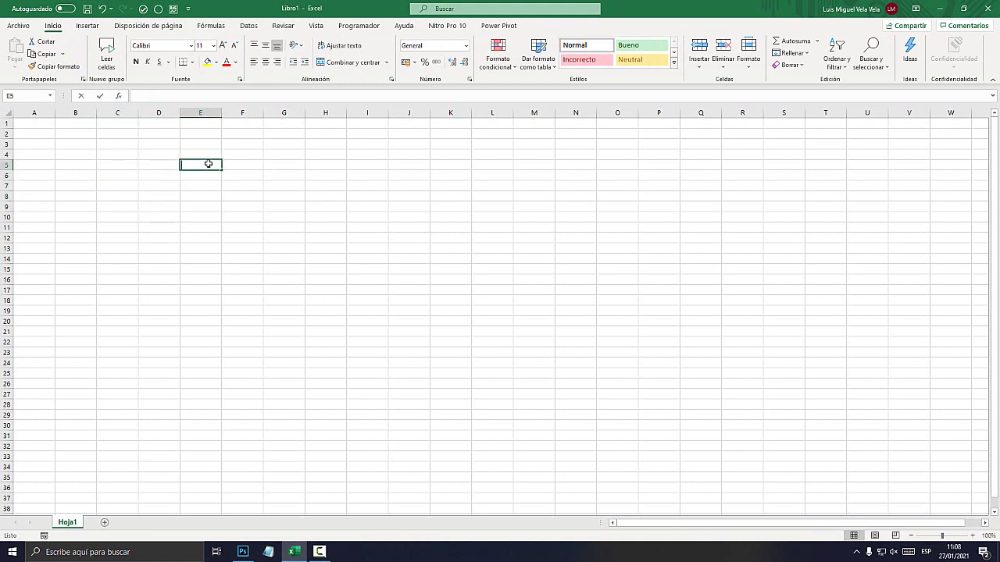
type("10 20 30 40 50")
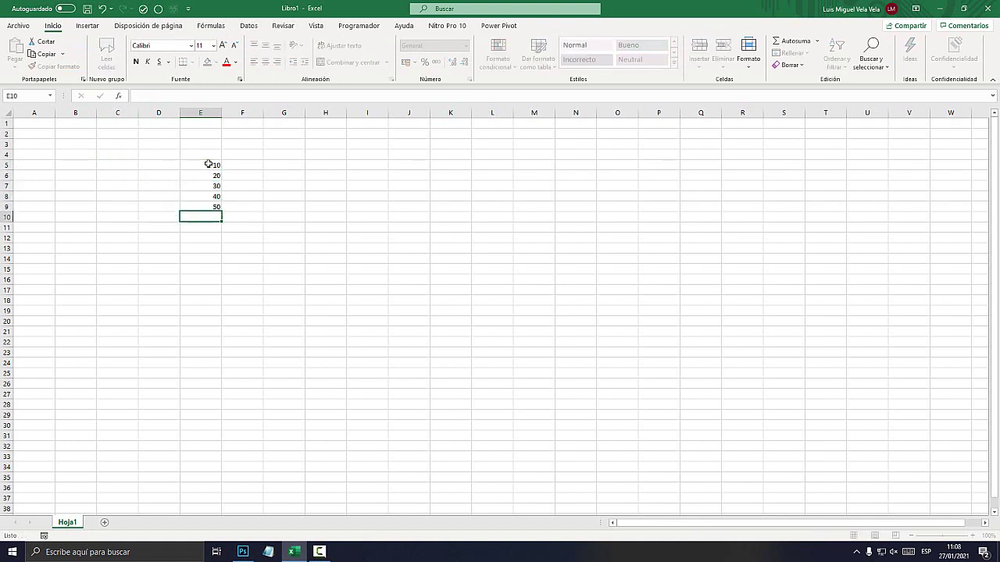
Step: Apply Todos los bordes to E5:E10
left_click_drag(208, 164, 200, 215)
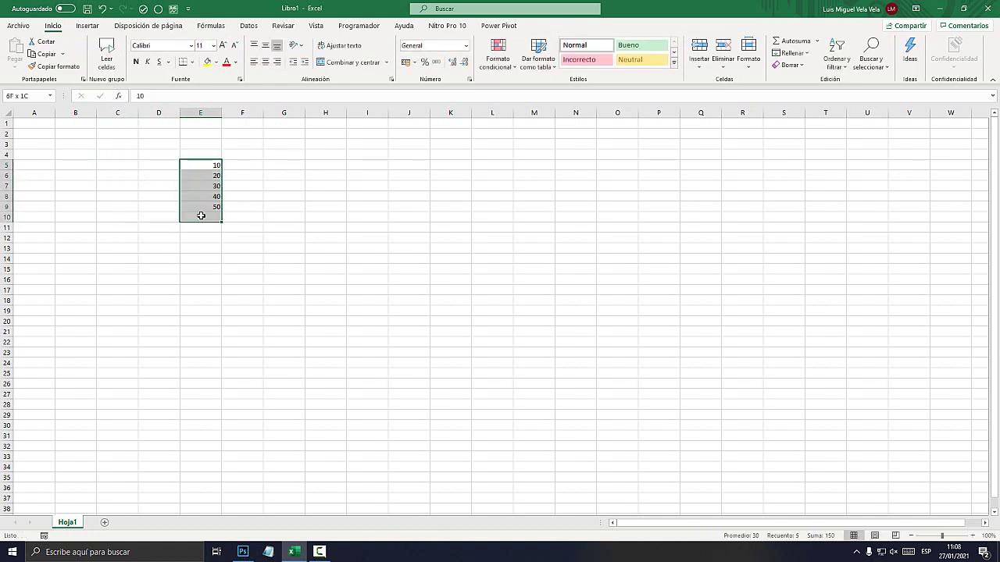
left_click(192, 62)
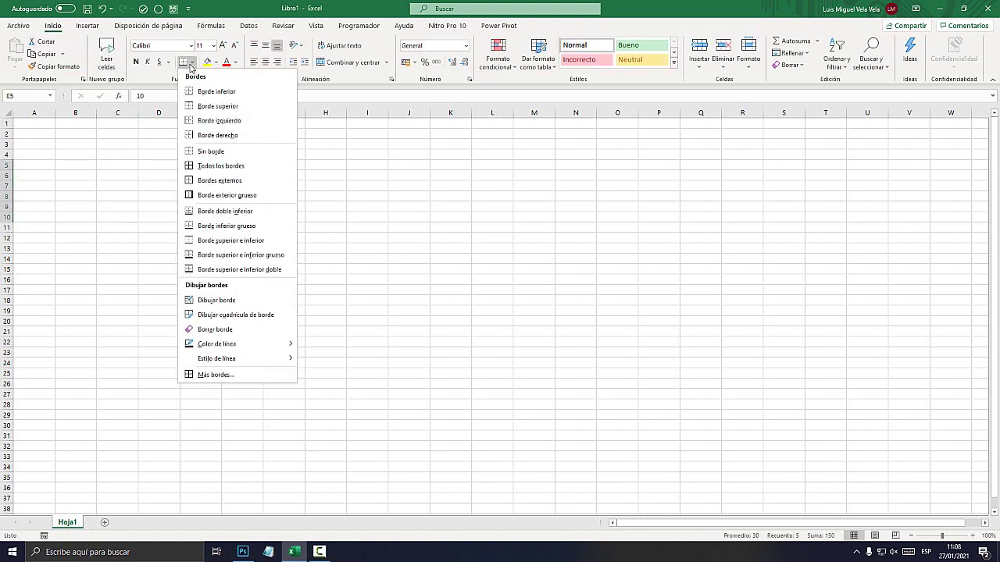
left_click(201, 167)
left_click(207, 217)
Step: Fill E10 yellow and zoom the sheet in
left_click(206, 62)
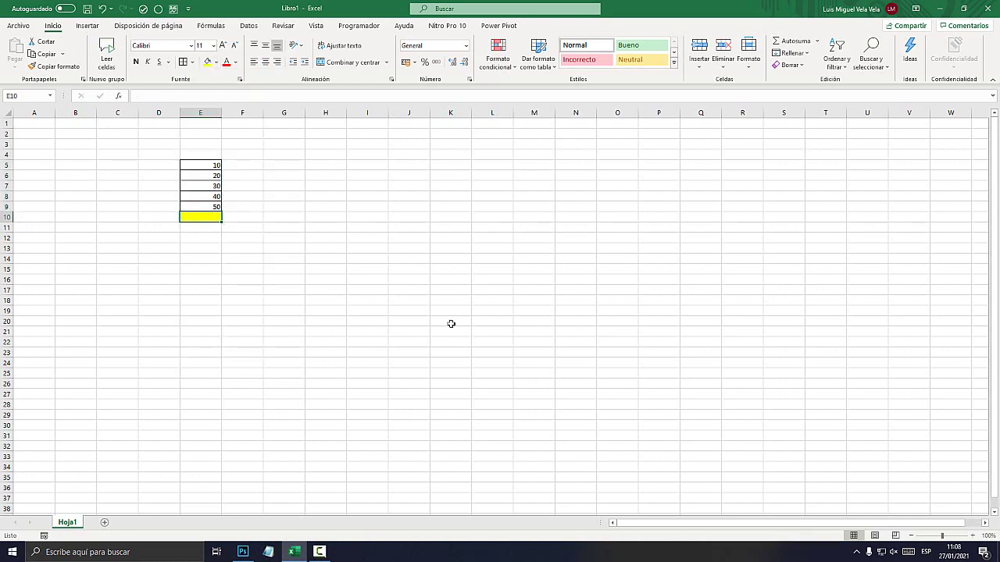
left_click(968, 535)
left_click(968, 535)
left_click(968, 535)
left_click(969, 535)
left_click(968, 535)
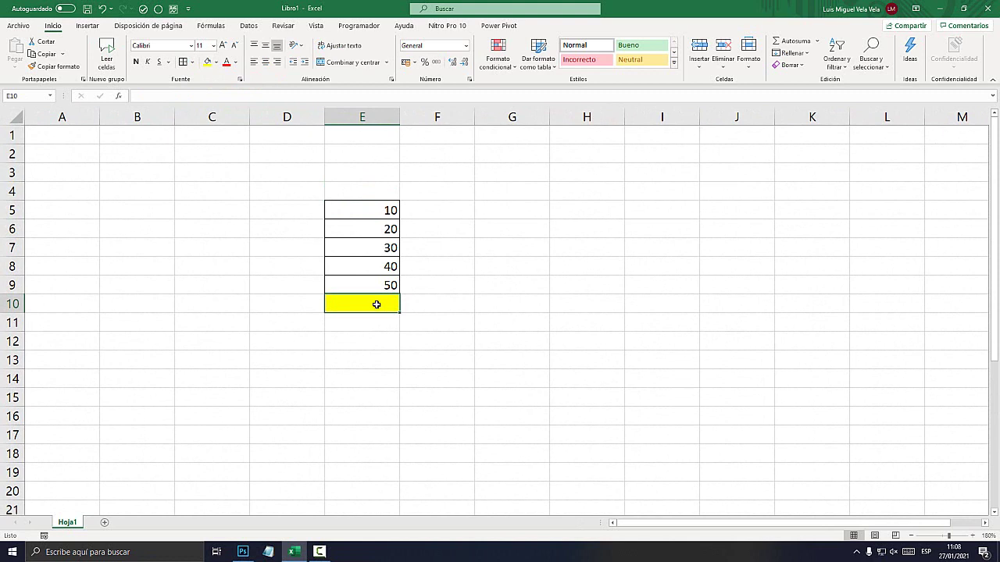
Step: Enter =SUMA(E5:E9) in E10 so it totals 150
type("=sum")
key("Tab")
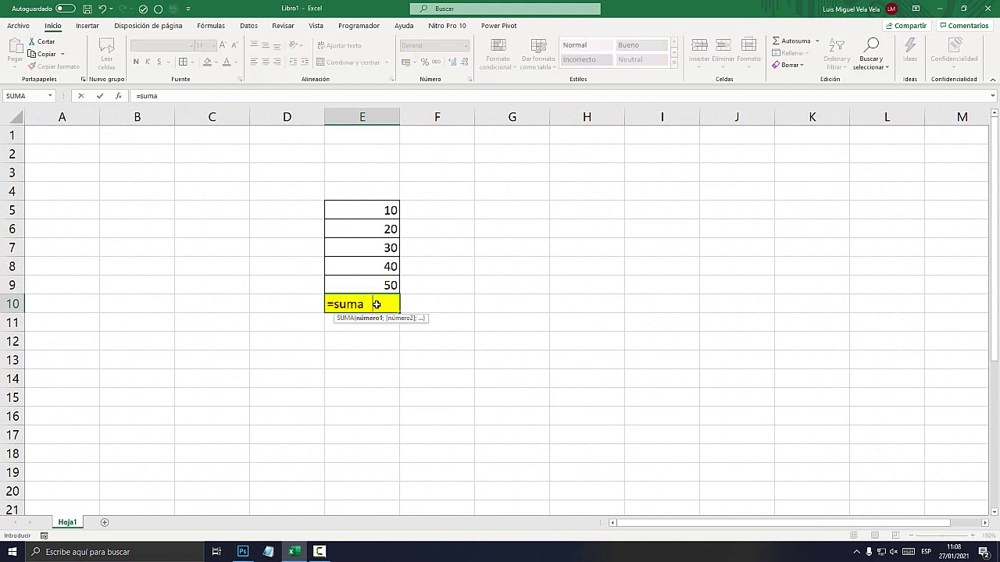
left_click_drag(381, 291, 382, 211)
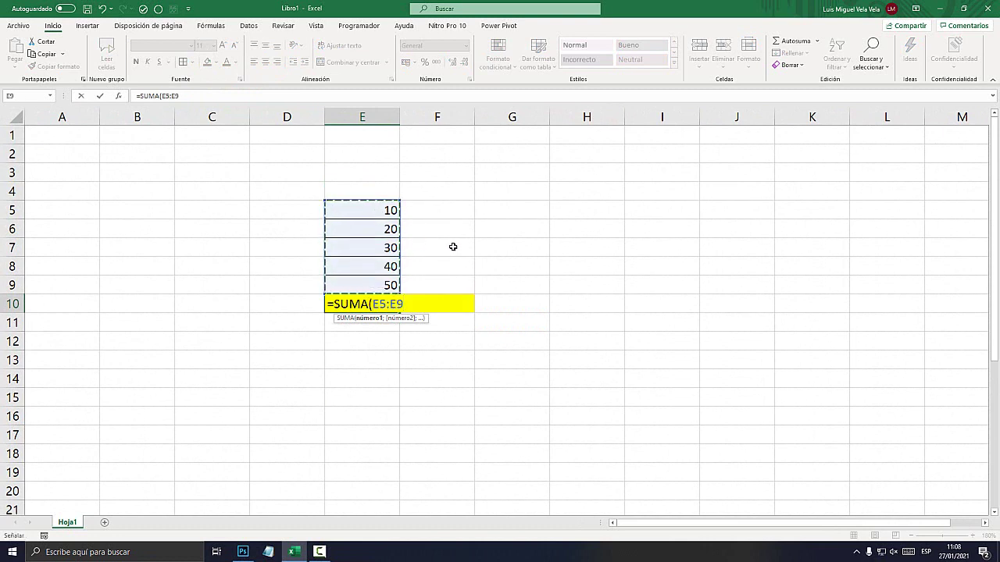
type(")")
key("Return")
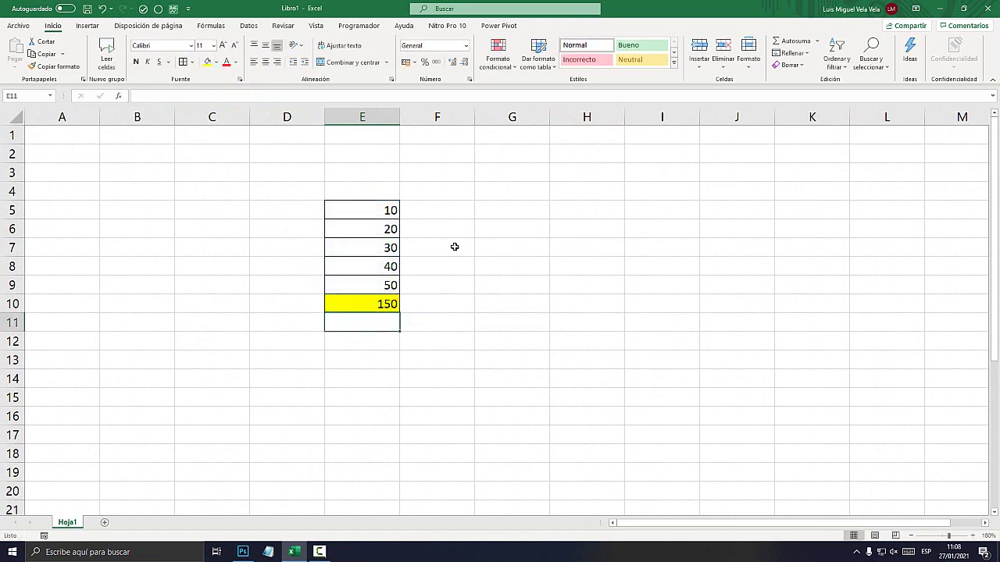
Step: Centre E10 vertically and horizontally and enlarge its font to 20
left_click(361, 304)
left_click(265, 46)
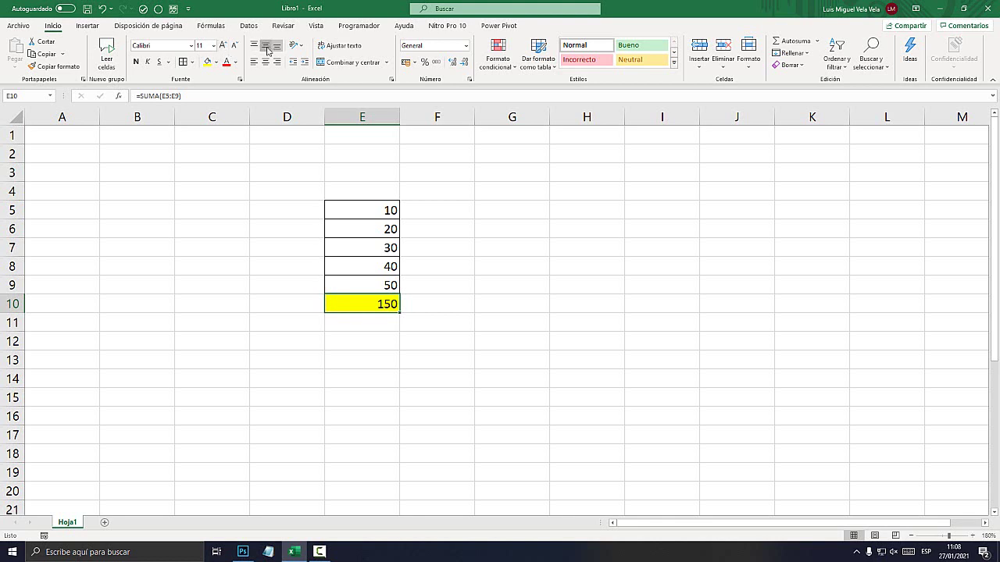
left_click(265, 62)
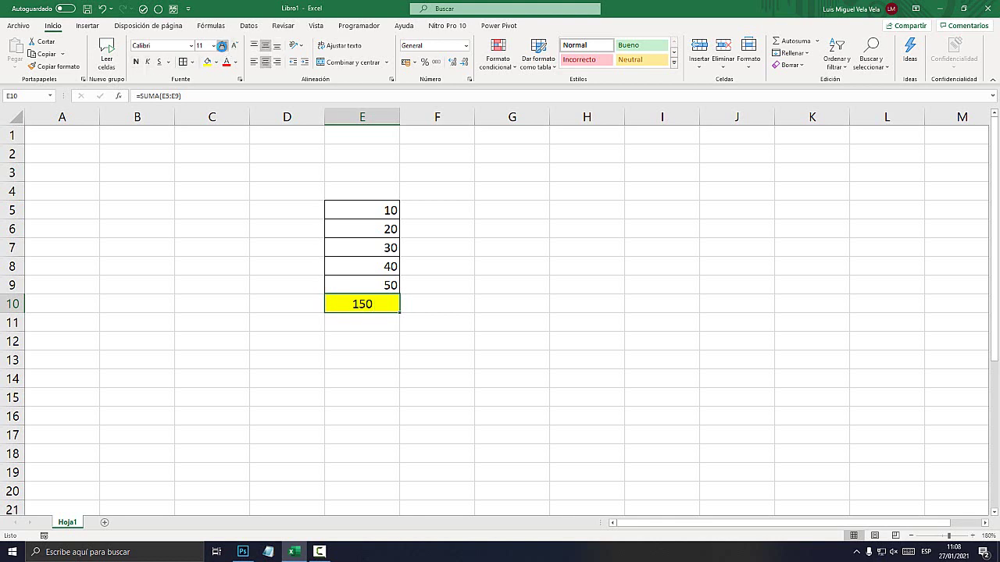
left_click(222, 46)
left_click(223, 46)
left_click(222, 45)
left_click(223, 45)
left_click(222, 46)
Step: Prefix E10's formula with an apostrophe to show =SUMA(E5:E9) literally, and widen column E
double_click(346, 306)
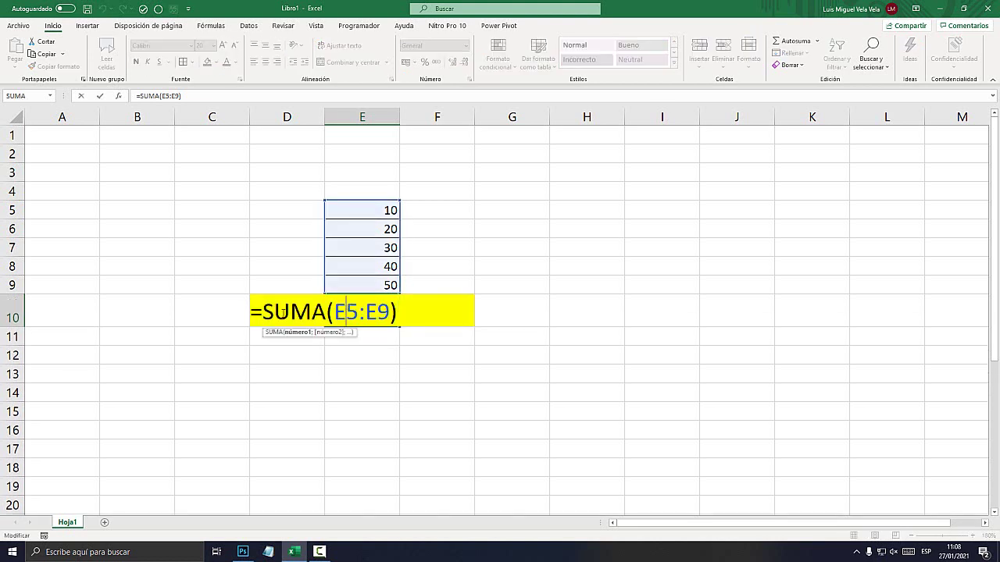
left_click(255, 313)
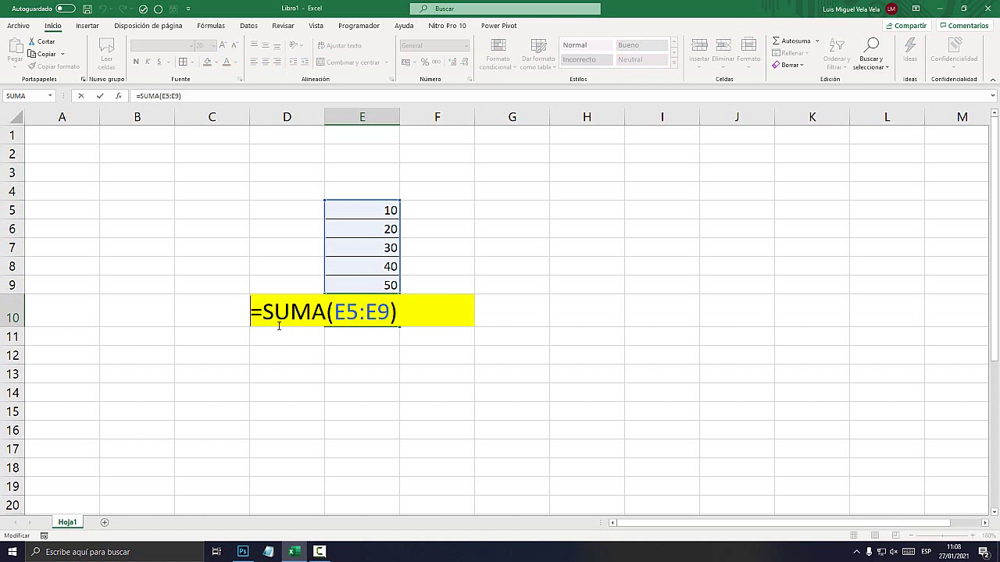
type("'")
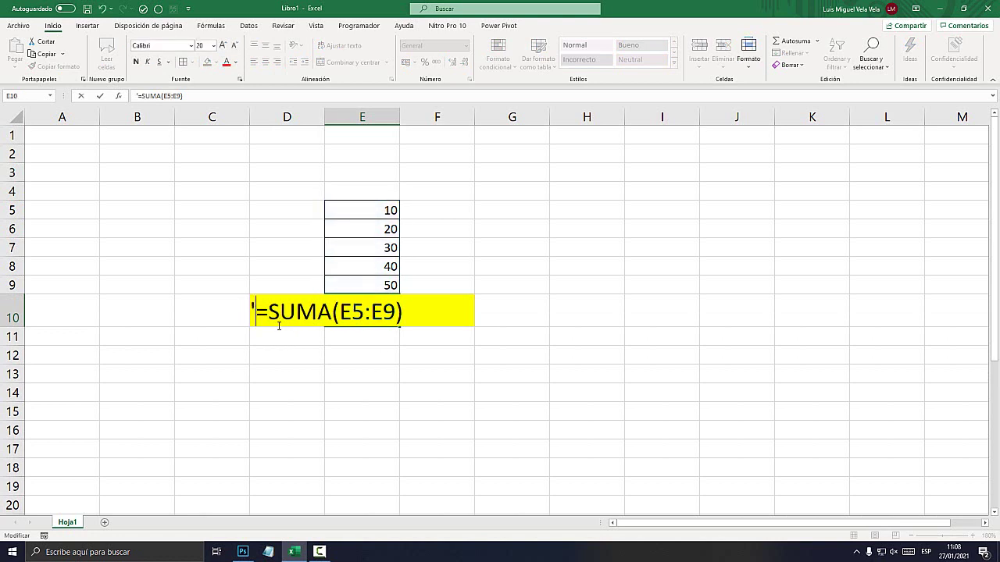
key("Return")
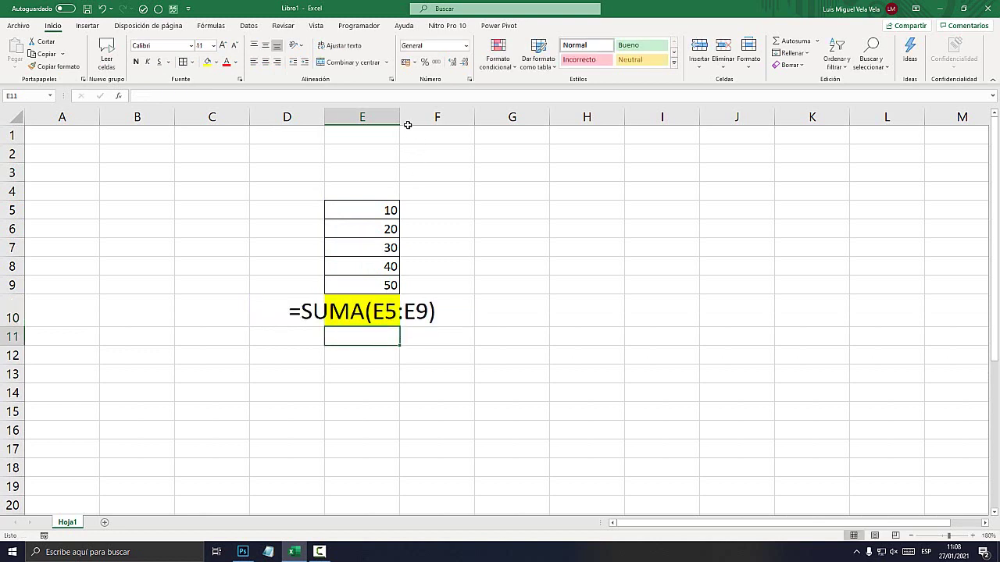
left_click_drag(400, 118, 513, 118)
Step: Add an apostrophe to E10's content in the formula bar, confirming with Ctrl+Enter
left_click(448, 311)
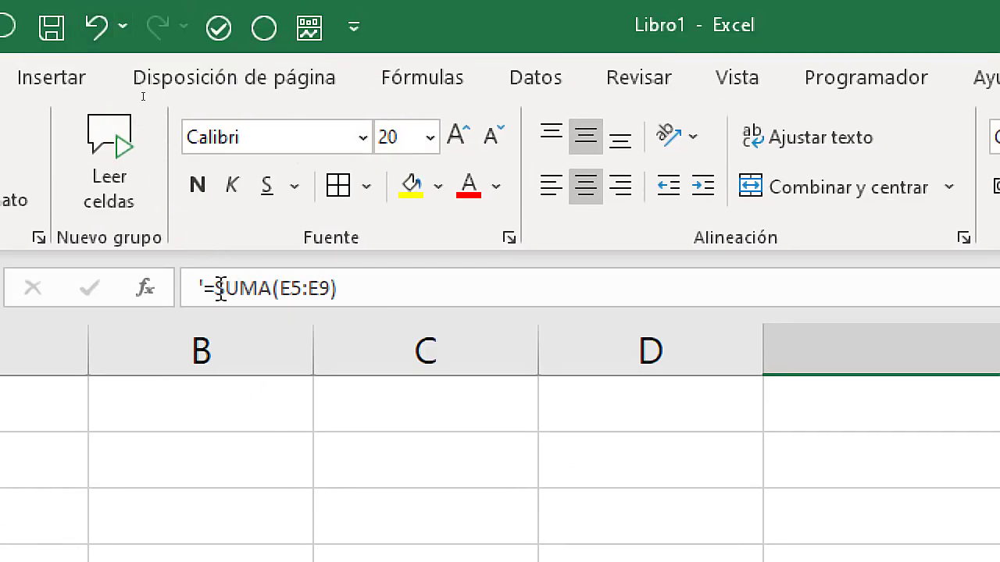
left_click(138, 94)
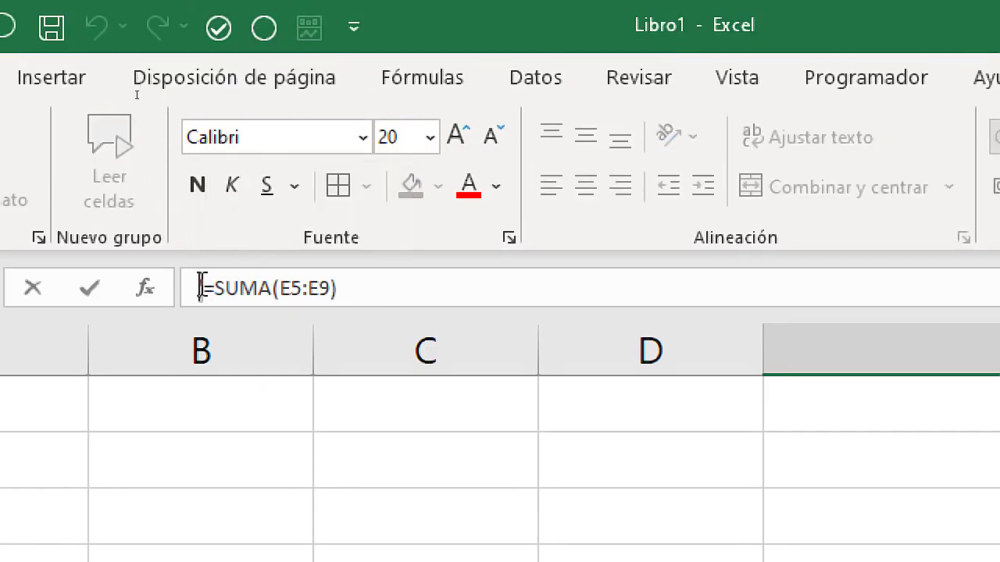
type("'")
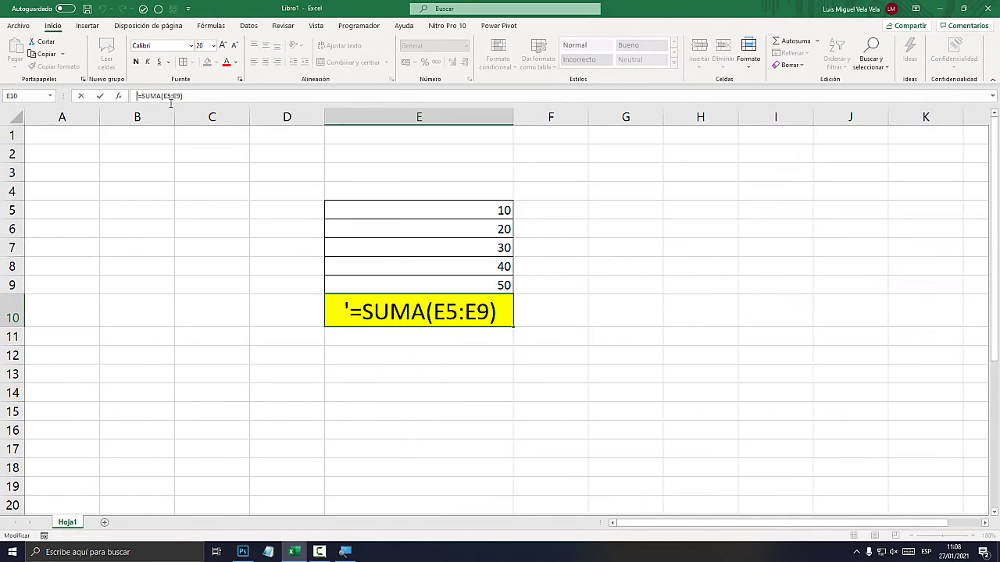
key("ctrl+Return")
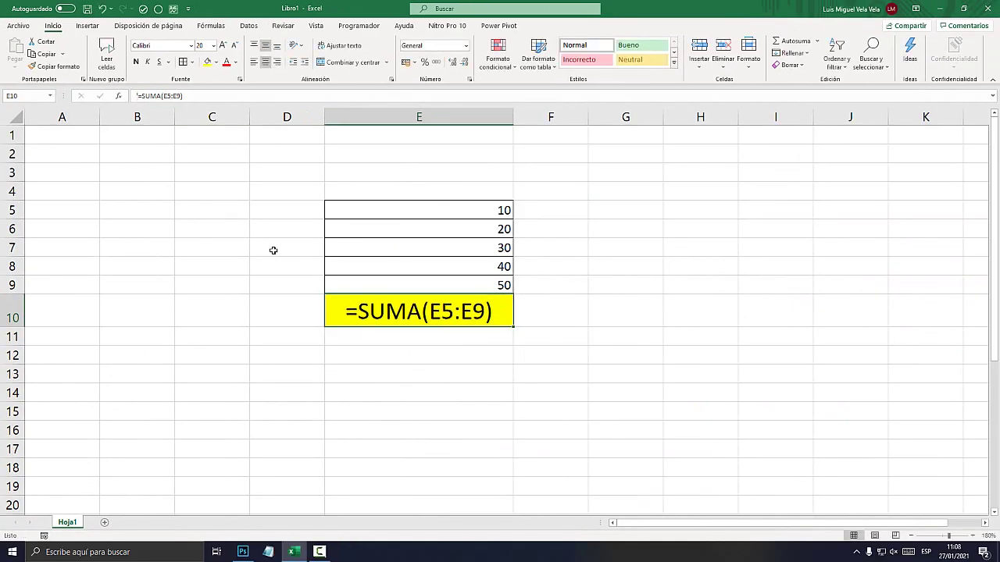
left_click(407, 352)
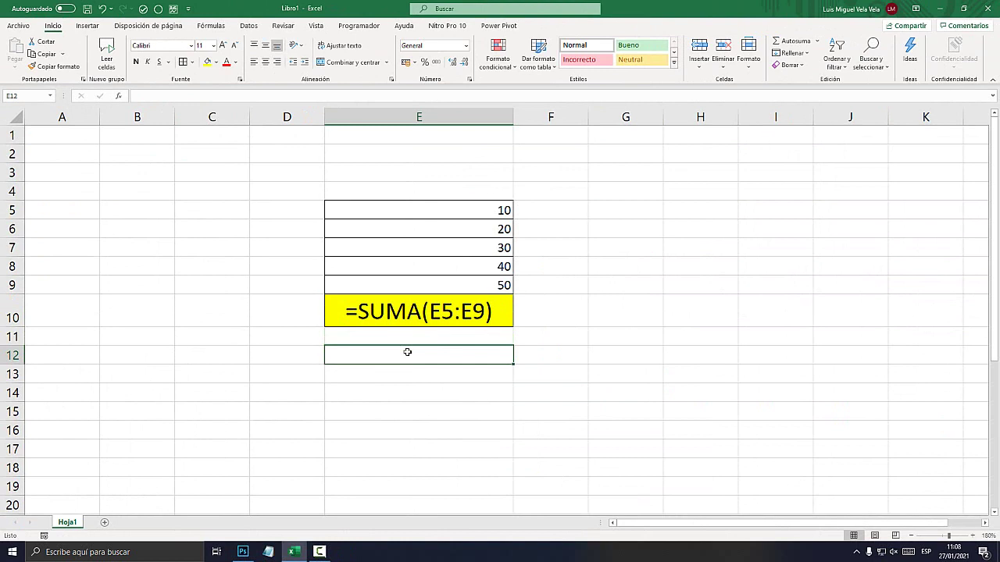
Step: Show E10's leading apostrophe in edit mode, then switch to teclado.png in Photoshop
double_click(392, 312)
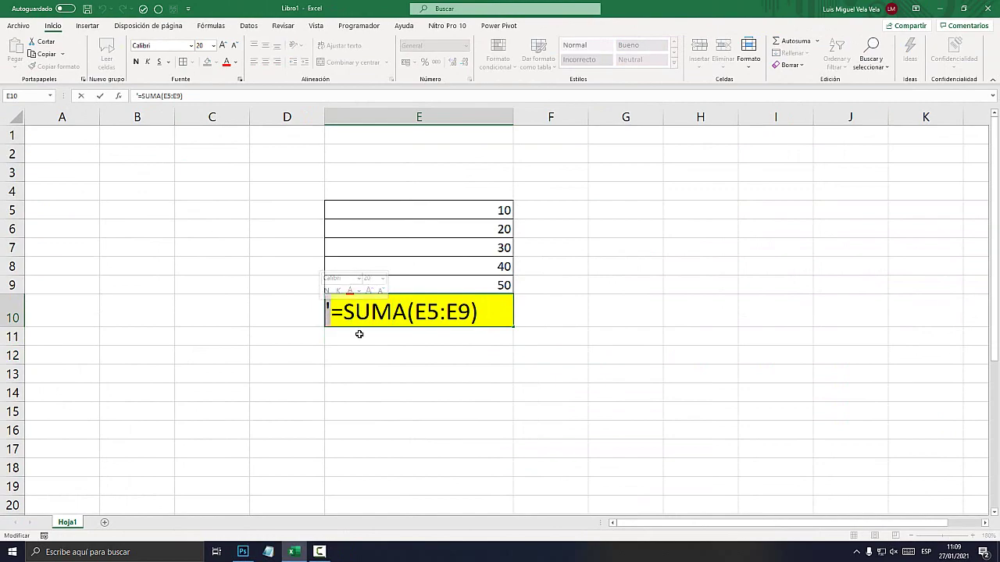
key("Return")
left_click(243, 551)
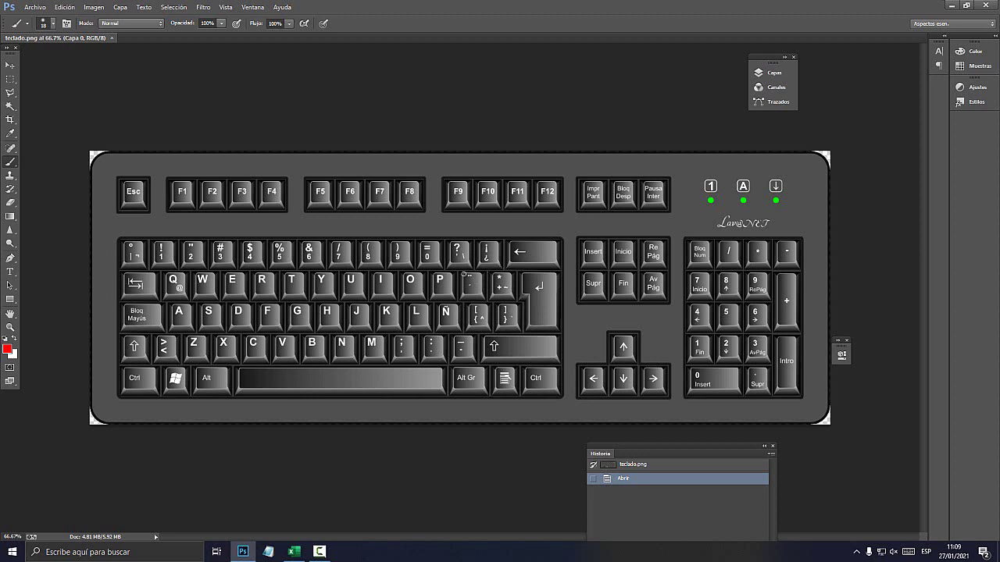
Step: Mark the ?/' key and the key below it with red circles and a check mark, then return to Excel
mouse_move(469, 236)
left_mouse_down()
mouse_move(442, 234)
mouse_move(435, 270)
mouse_move(477, 261)
mouse_move(471, 236)
left_mouse_up()
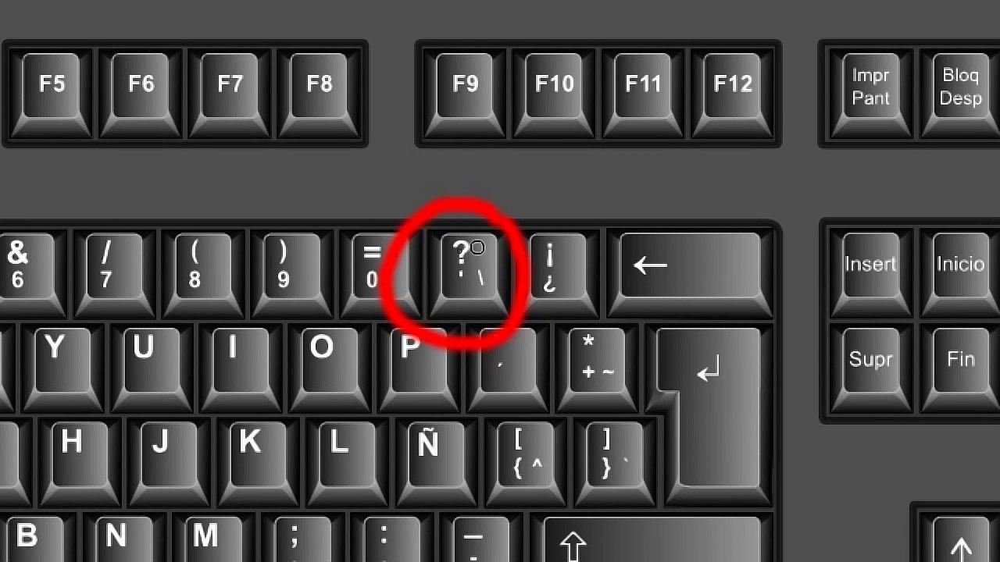
left_click_drag(495, 127, 627, 58)
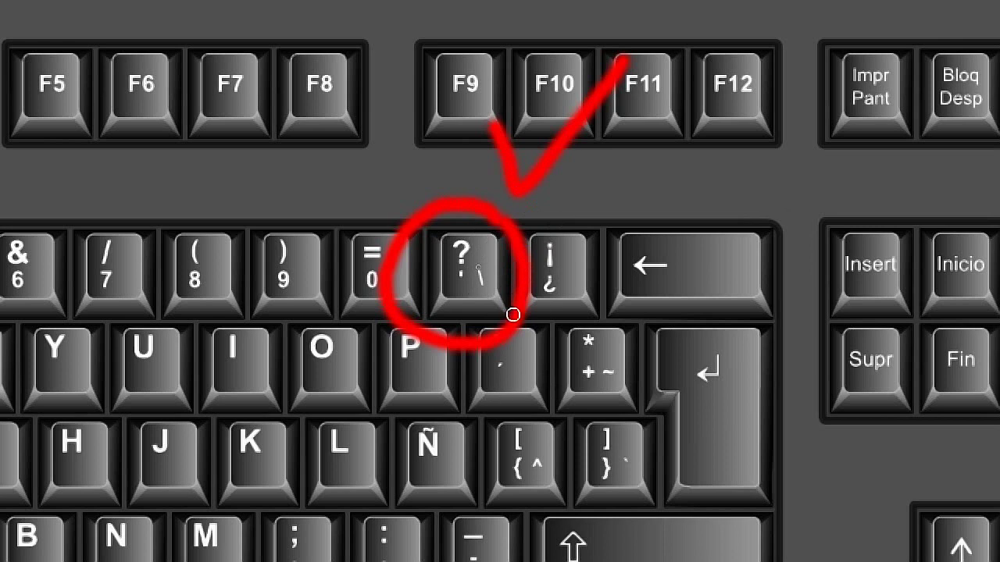
mouse_move(540, 310)
left_mouse_down()
mouse_move(440, 384)
mouse_move(528, 445)
left_mouse_up()
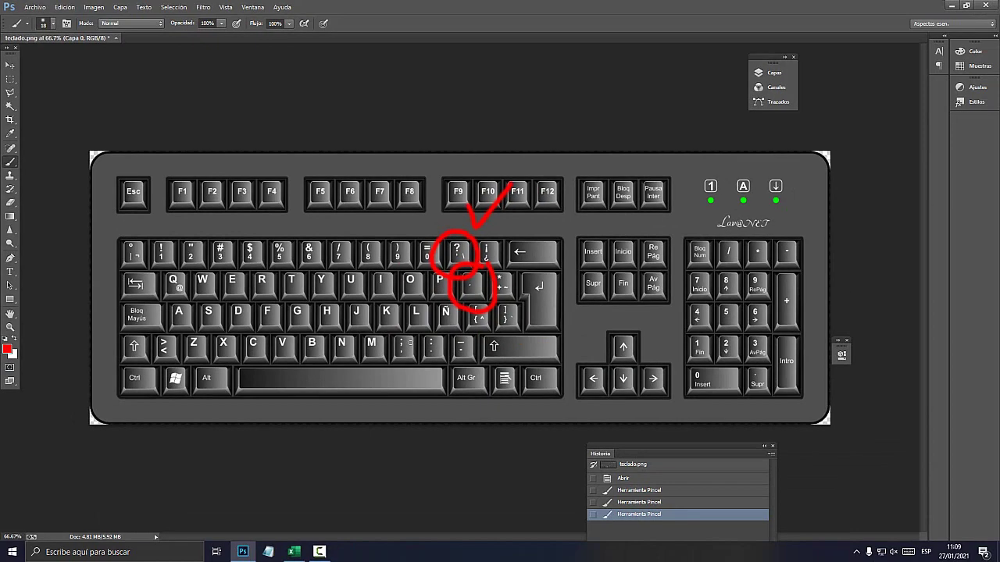
left_click(299, 557)
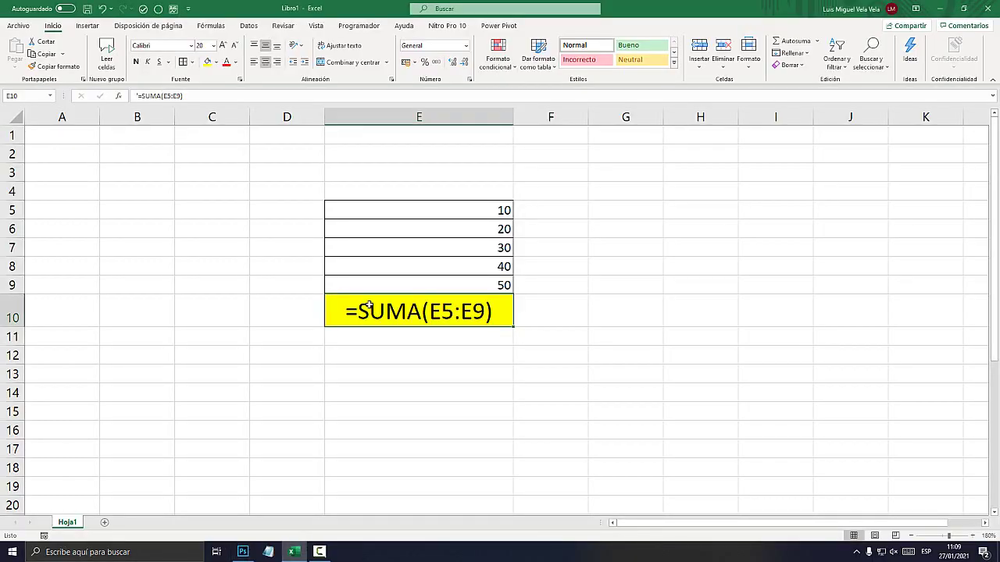
Step: Widen column B and delete E10's apostrophe so it calculates 150 again
left_click_drag(174, 117, 258, 117)
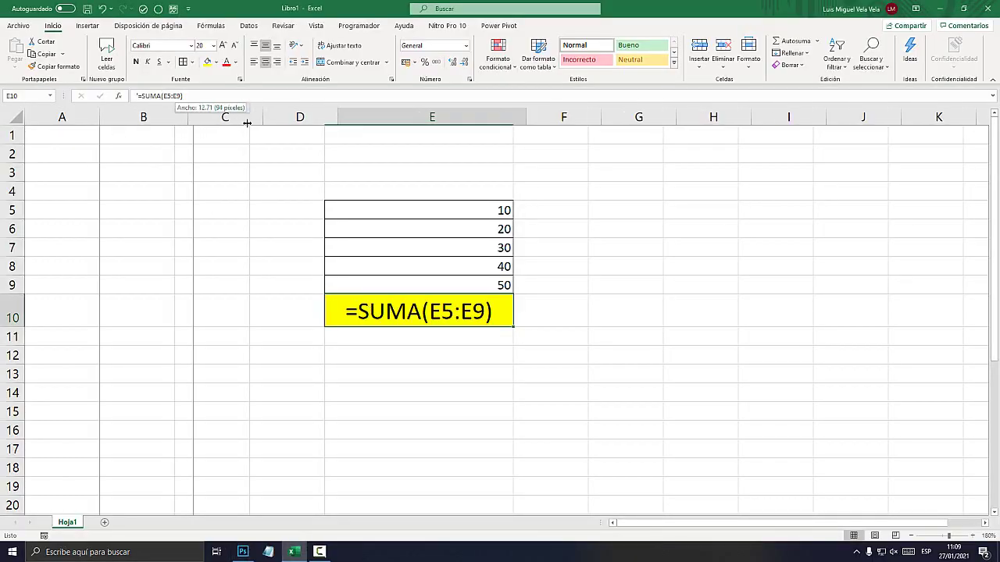
left_click(166, 311)
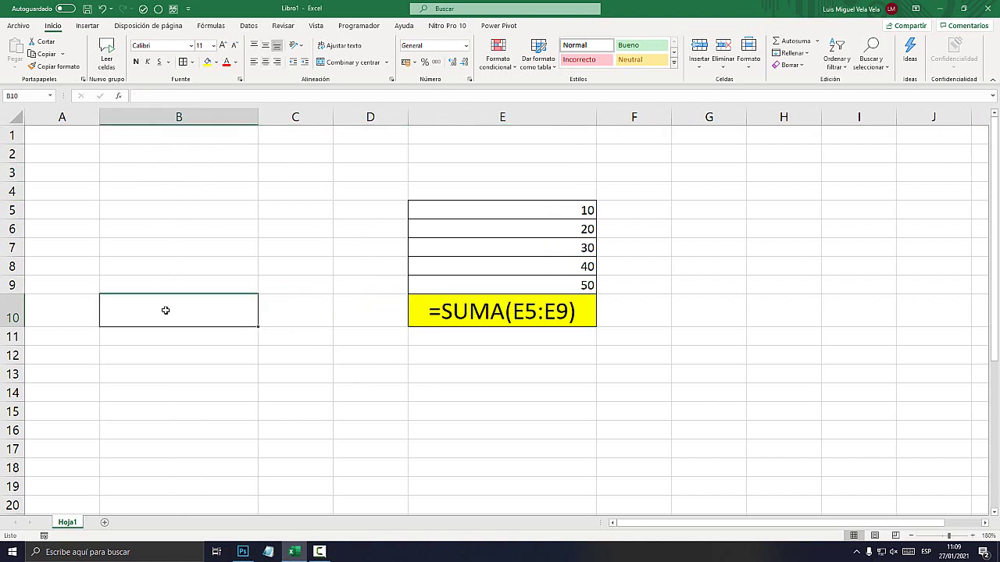
double_click(419, 312)
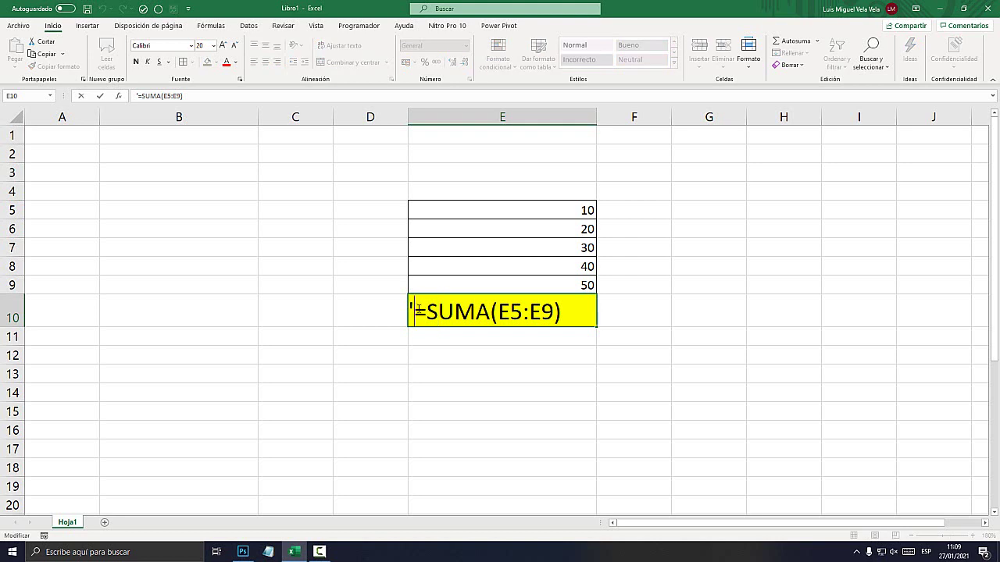
key("Delete")
key("Return")
Step: Set E10's number format to Texto
left_click(442, 311)
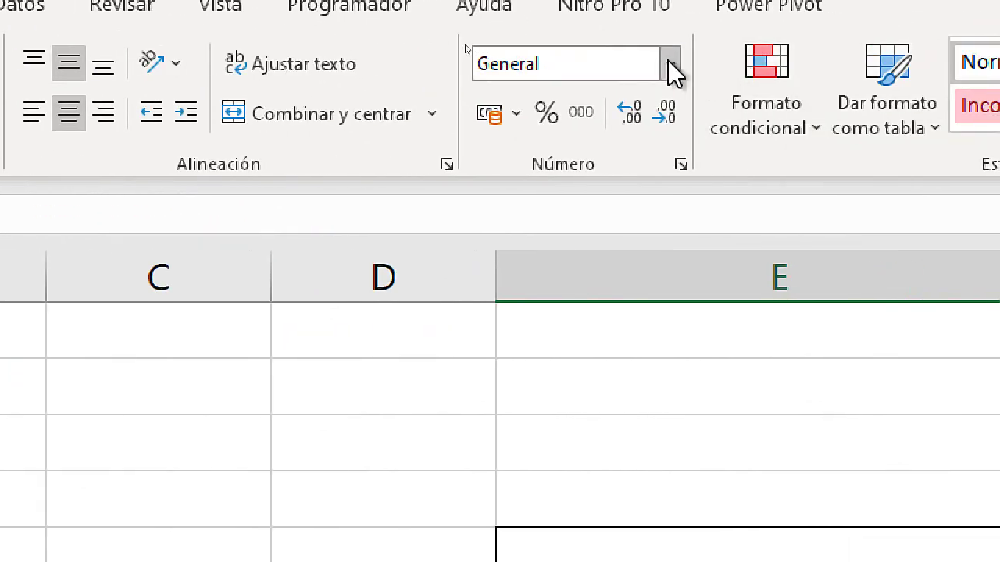
left_click(672, 63)
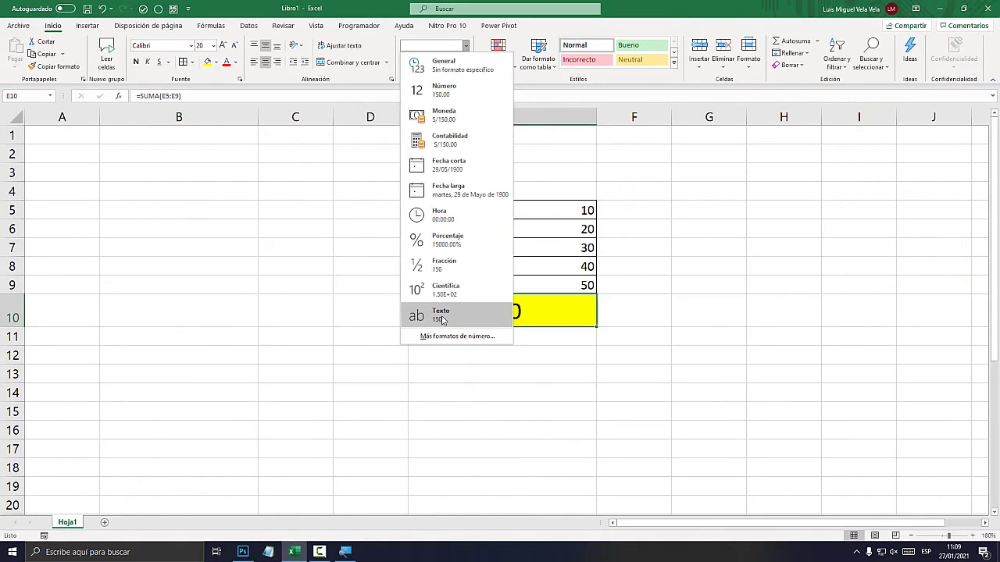
left_click(608, 381)
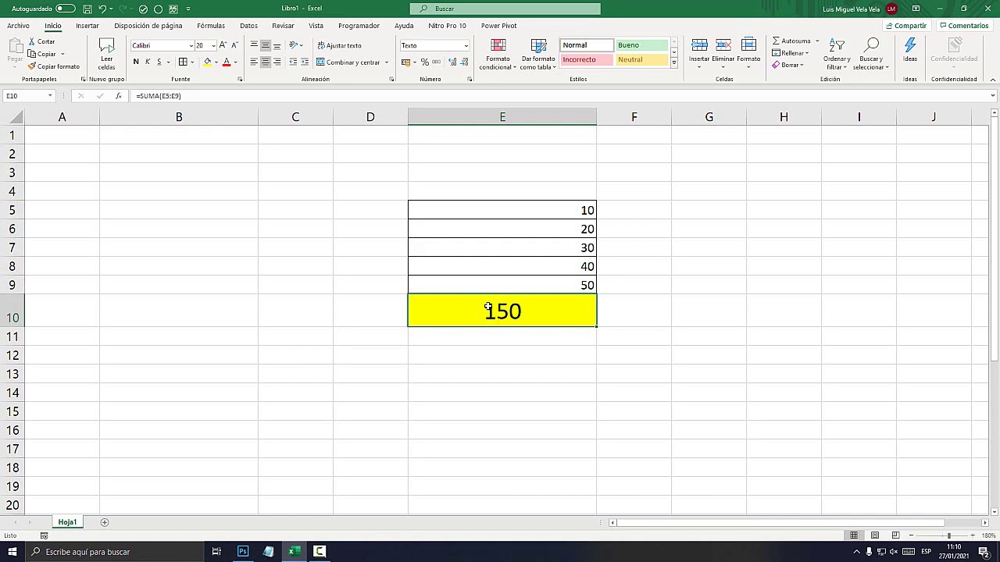
key("F2")
type("<")
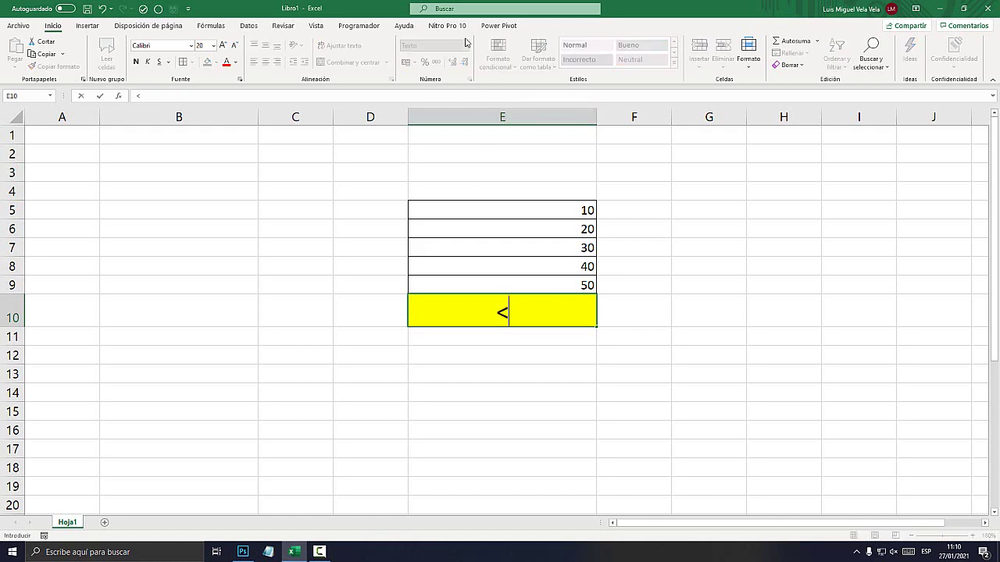
key("Escape")
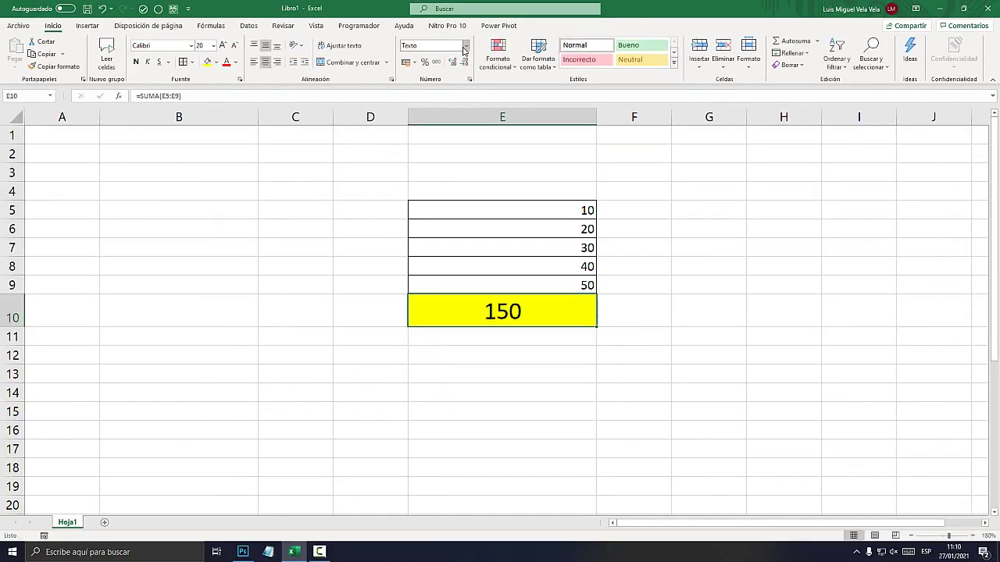
double_click(508, 310)
left_click_drag(557, 313, 401, 306)
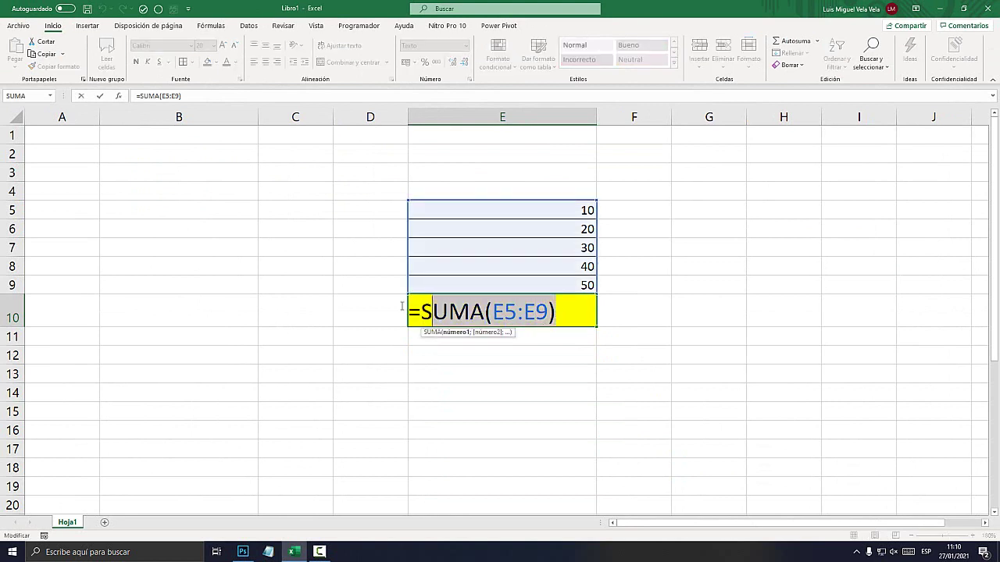
key("Escape")
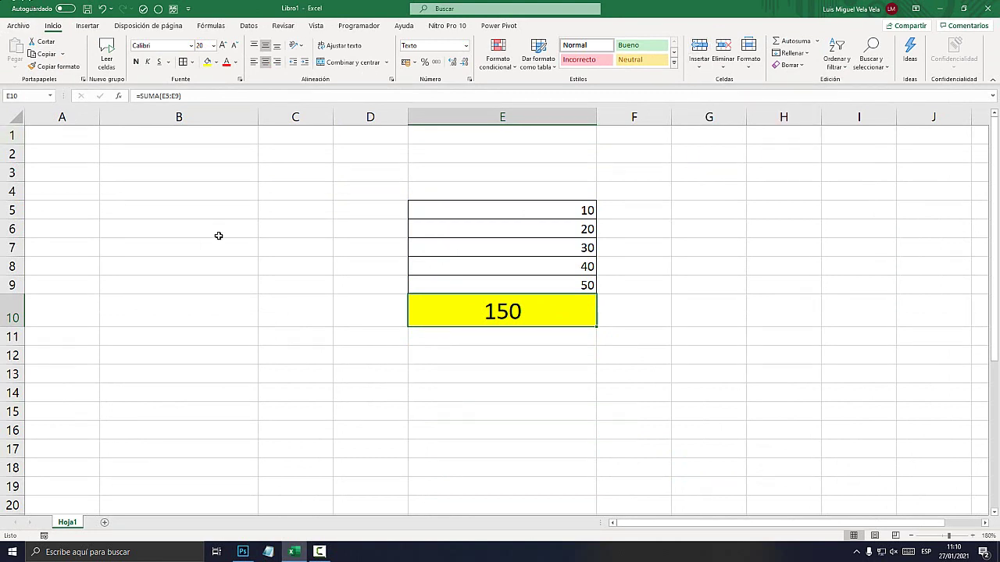
Step: Put an apostrophe before =SUMA(E5:E9) in E10 so it shows as text, not 150
left_click(195, 211)
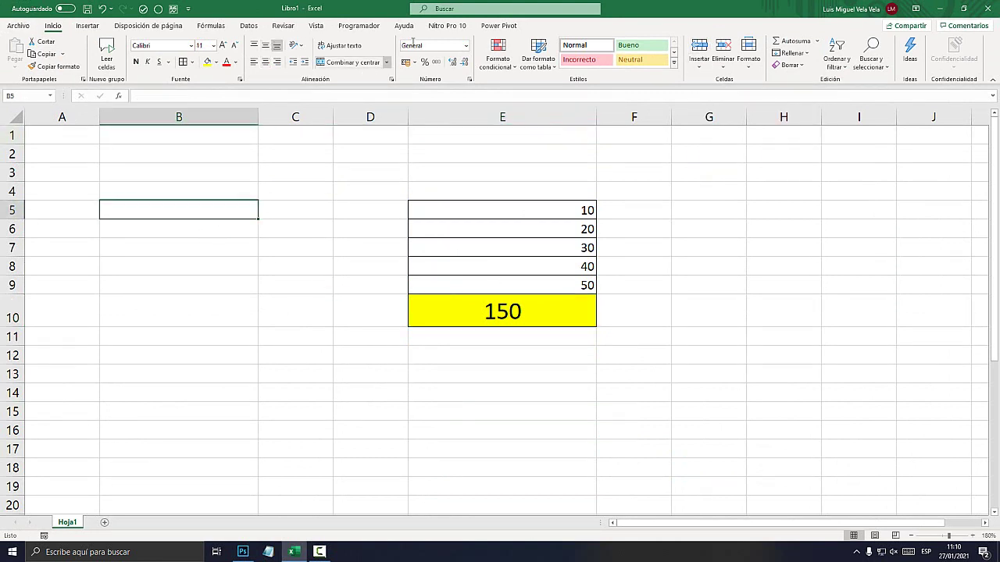
left_click(212, 27)
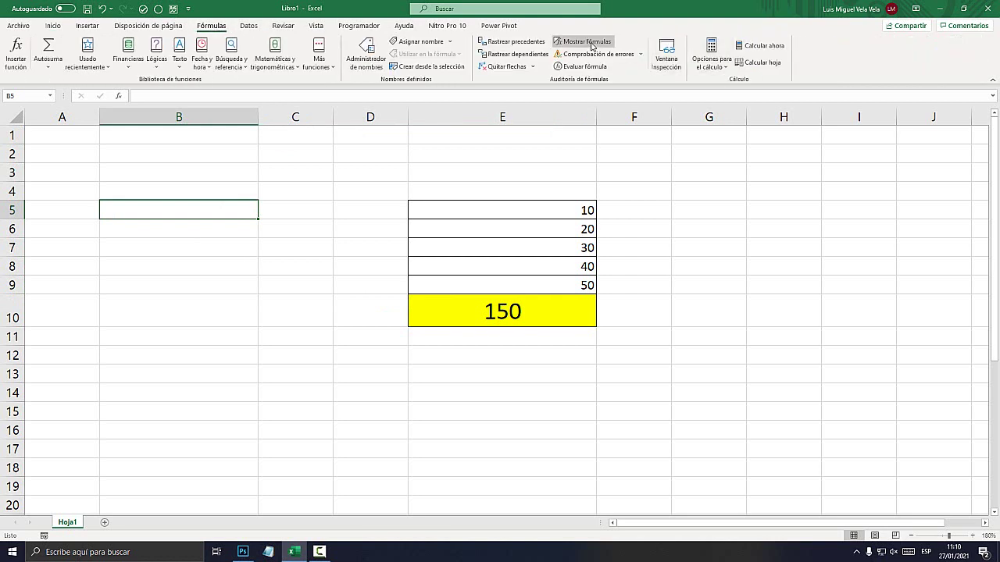
double_click(445, 310)
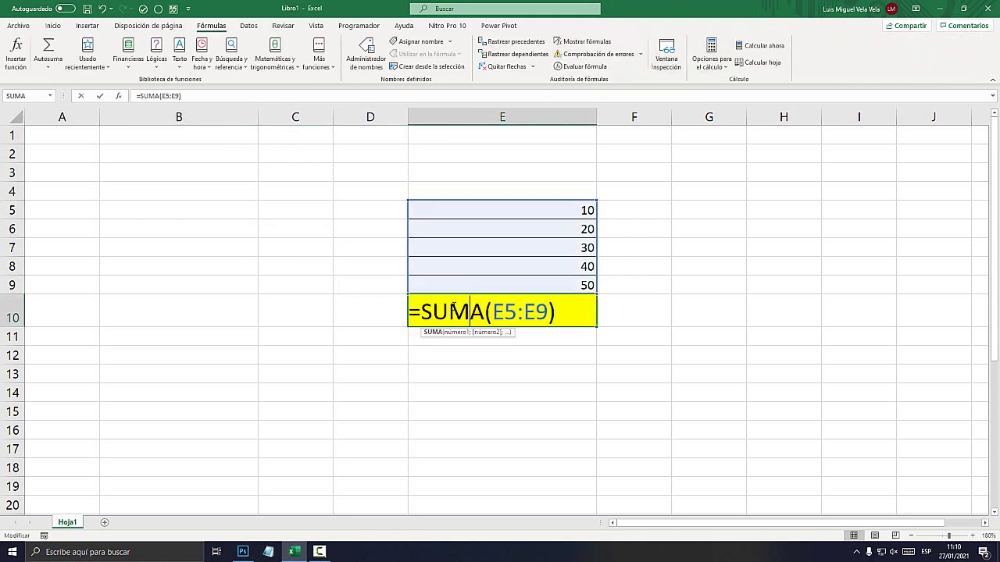
key("Home")
type("'")
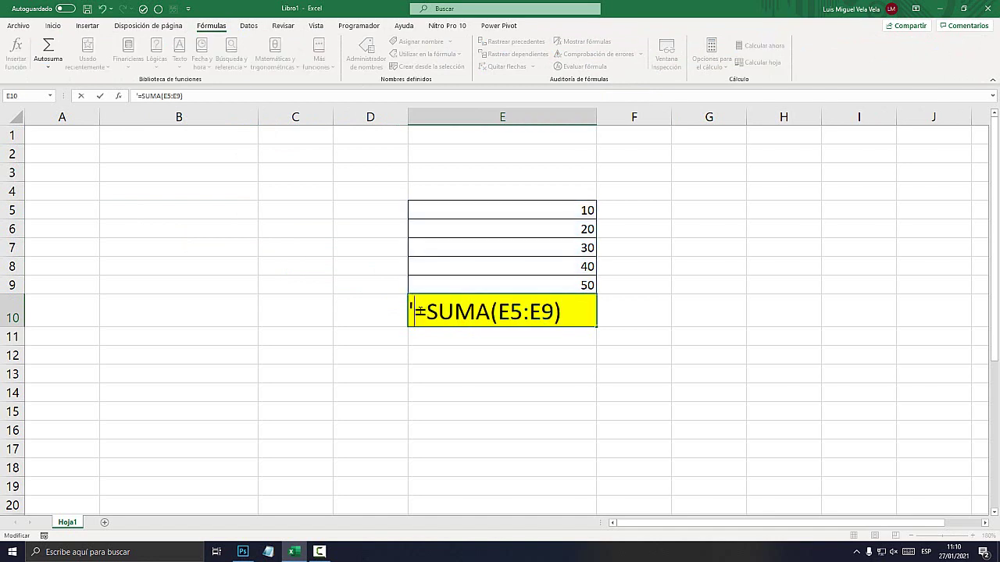
key("Return")
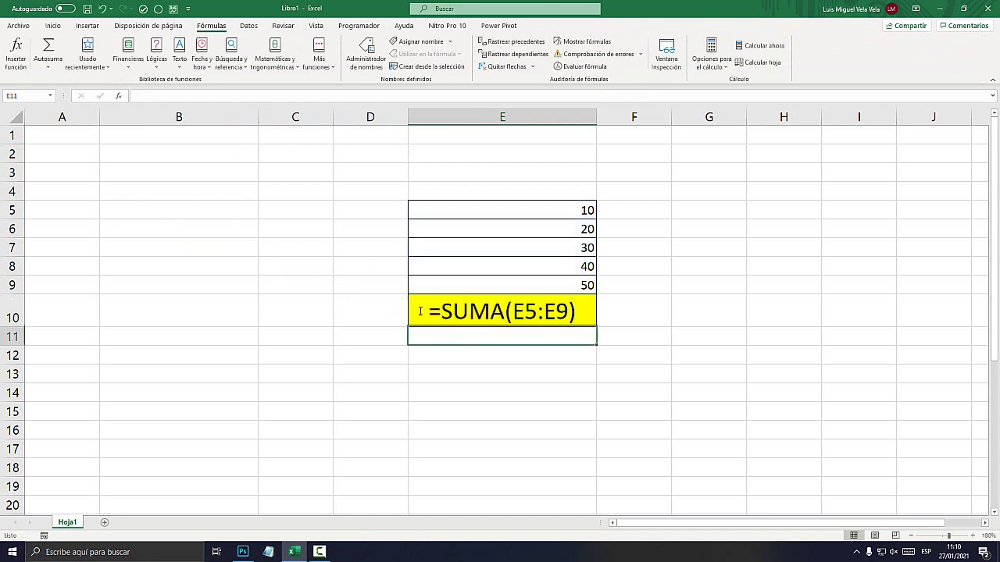
key("Up")
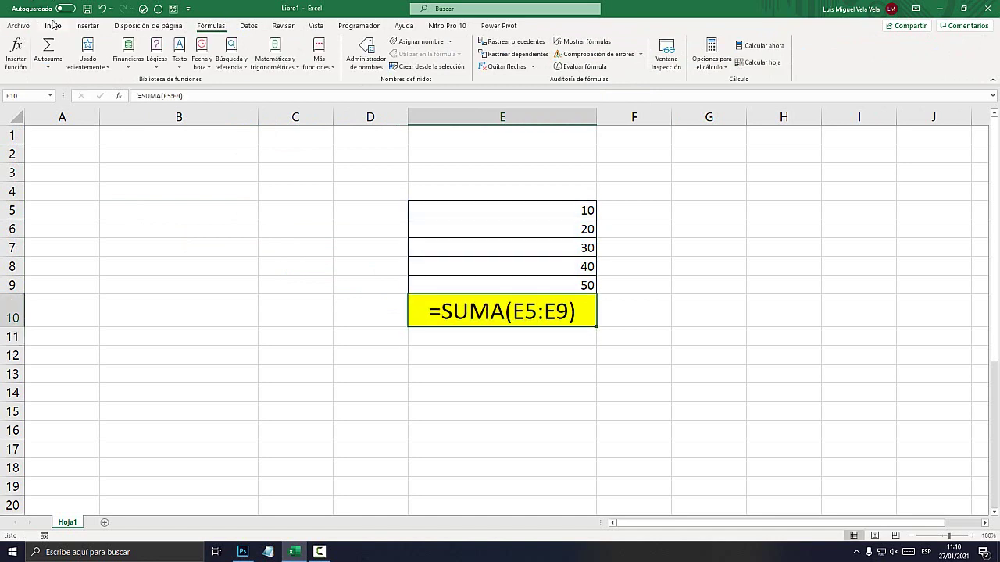
left_click(52, 25)
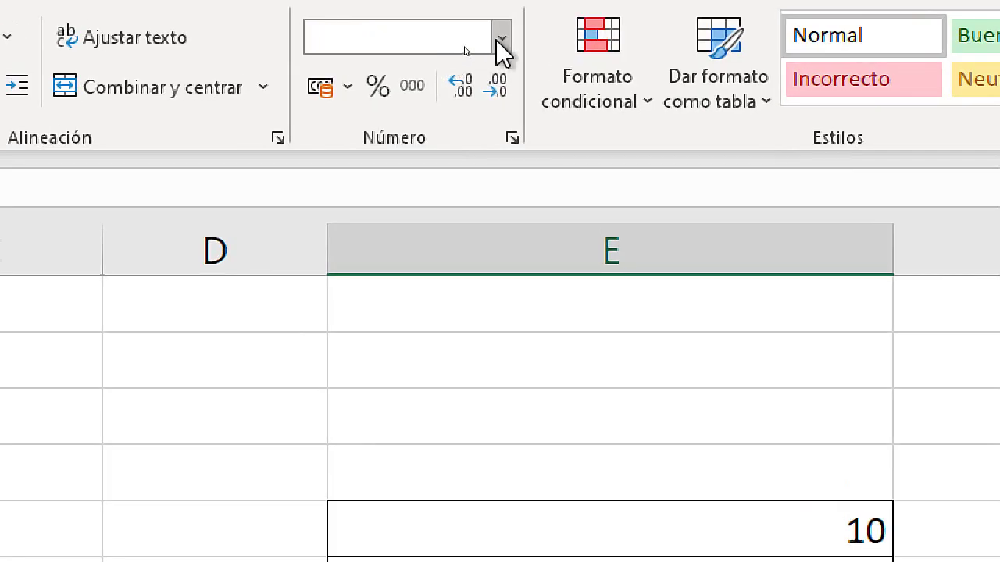
left_click(465, 45)
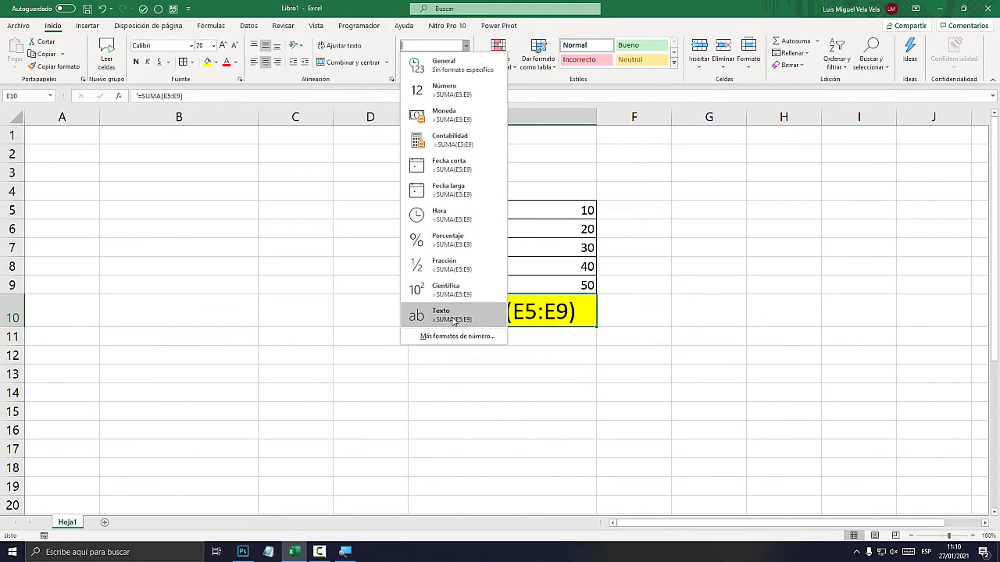
left_click(453, 316)
left_click(243, 274)
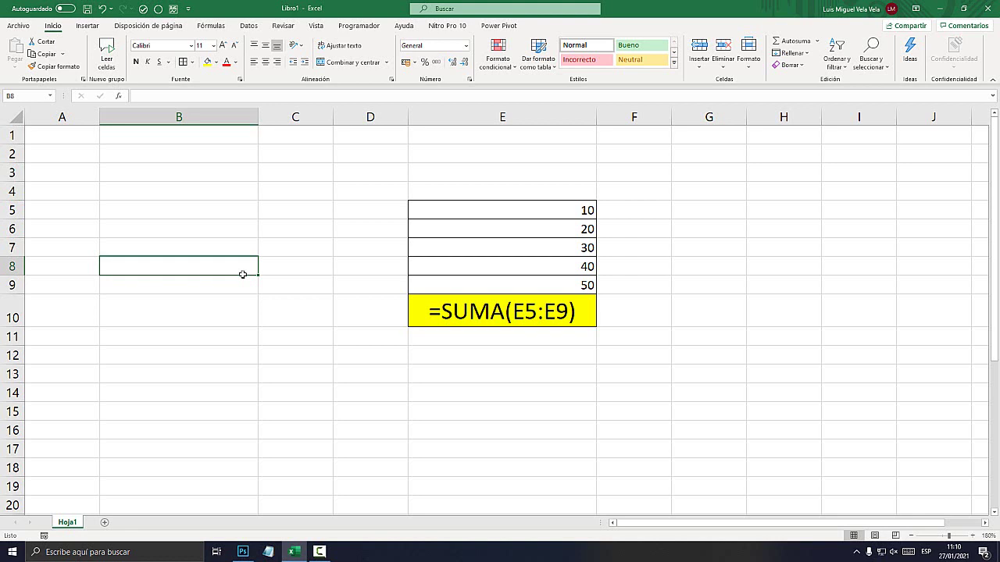
left_click(318, 551)
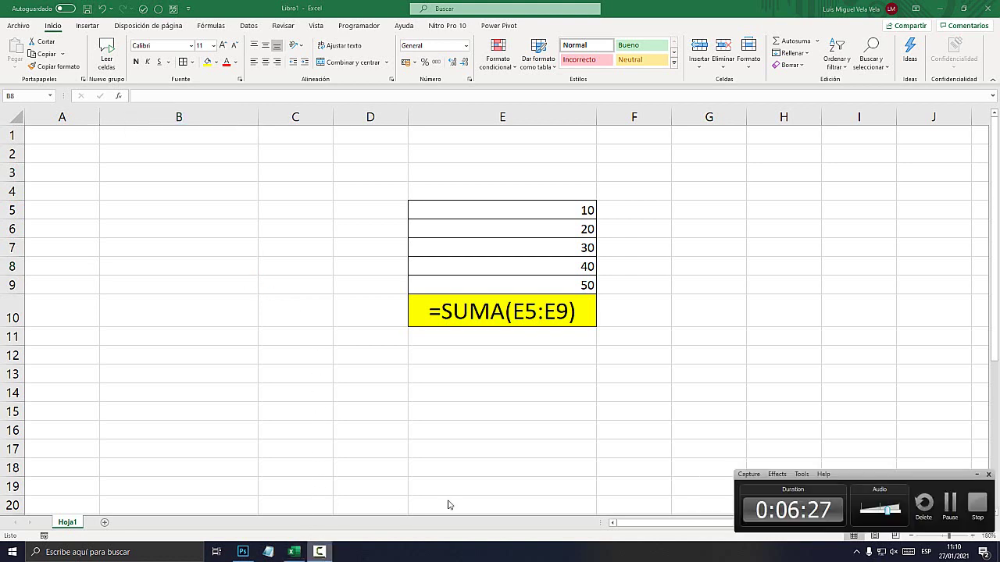